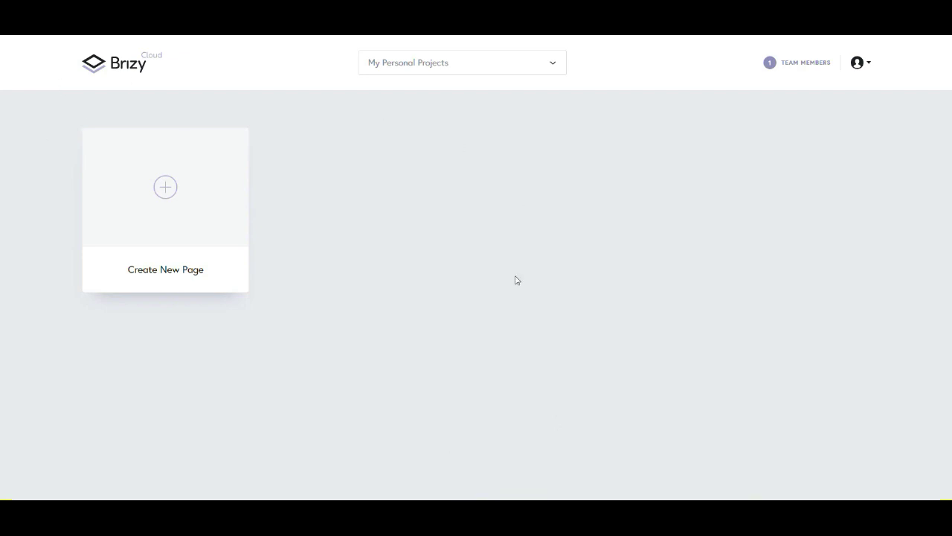
# - Create two blank pages, Page #1 and Page #2, in the personal projects dashboard
pyautogui.click(245, 217)
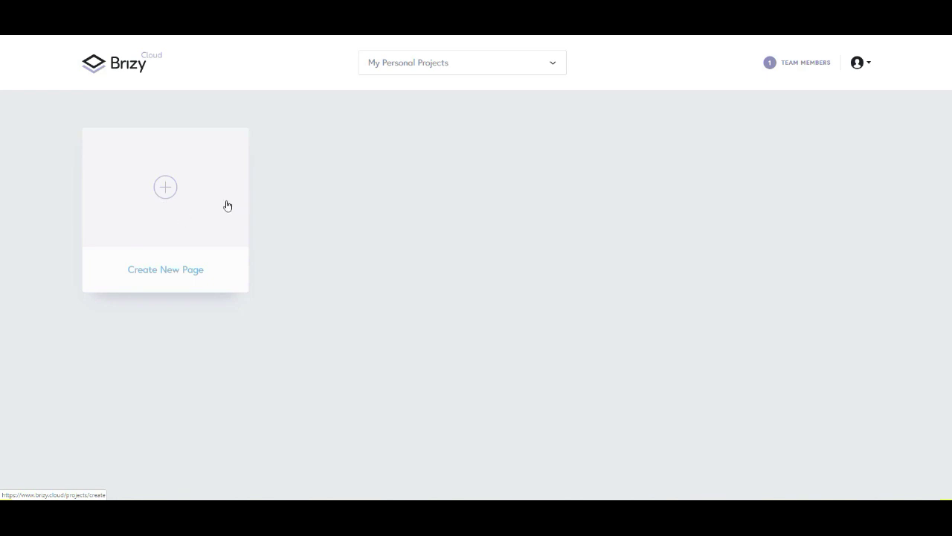
pyautogui.click(159, 272)
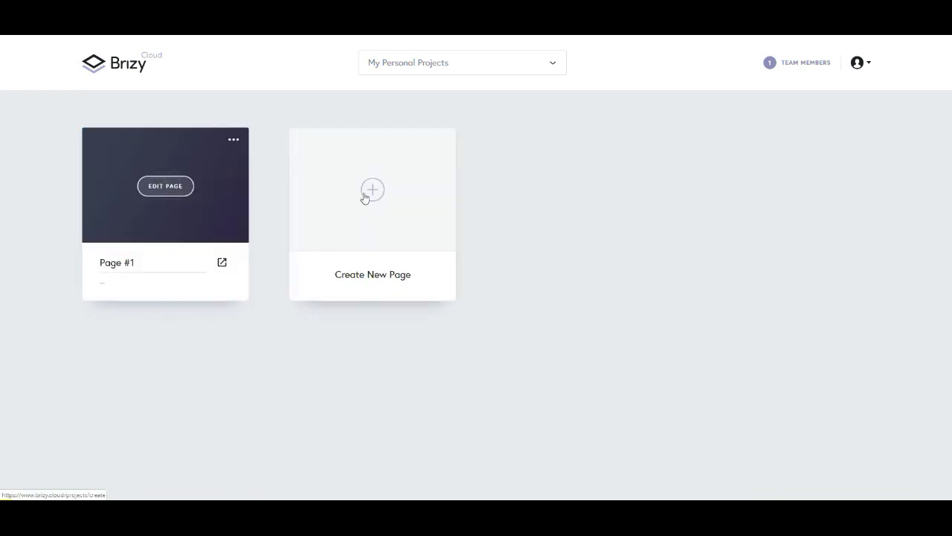
pyautogui.click(371, 195)
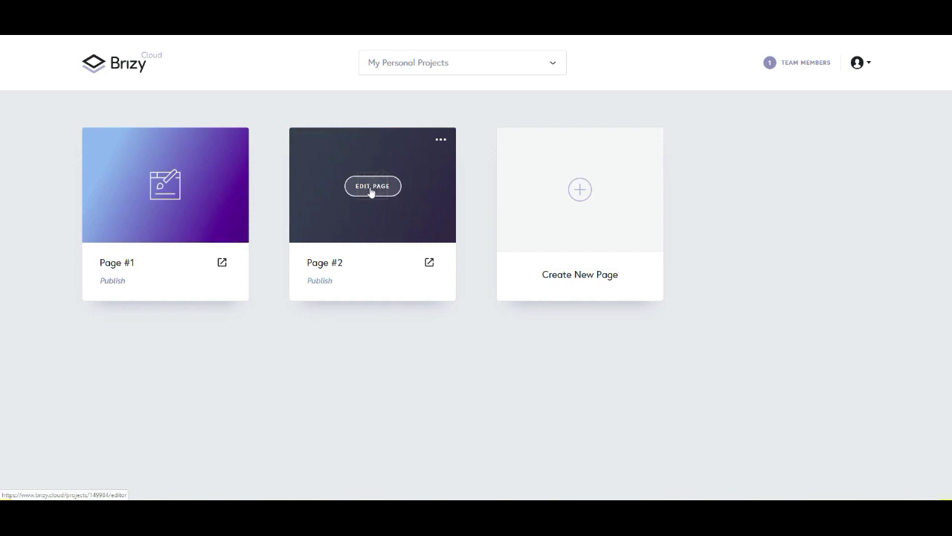
# - Open Page #2 in the editor and review its Business & Financial Consultants template down to the footer
pyautogui.click(372, 188)
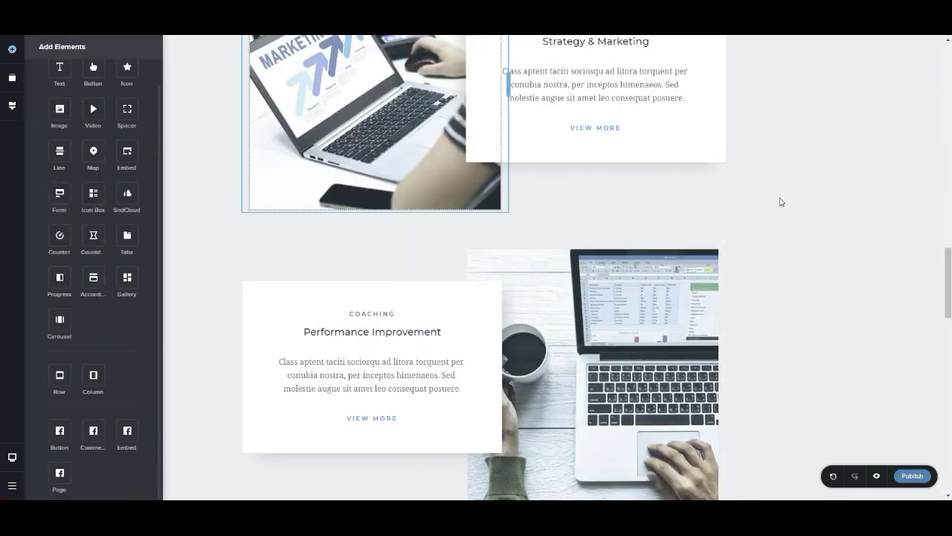
pyautogui.click(780, 197)
pyautogui.scroll(5, 123, 217)
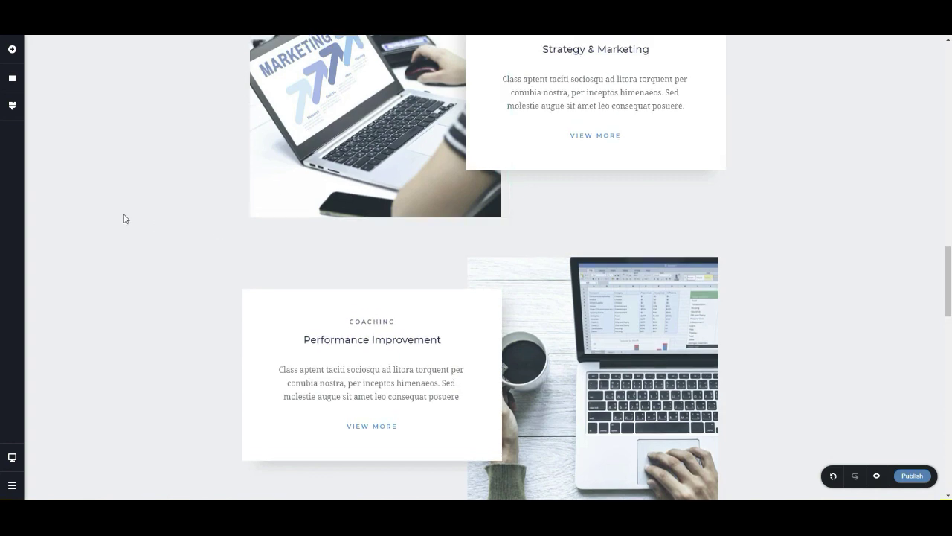
pyautogui.scroll(10, 124, 218)
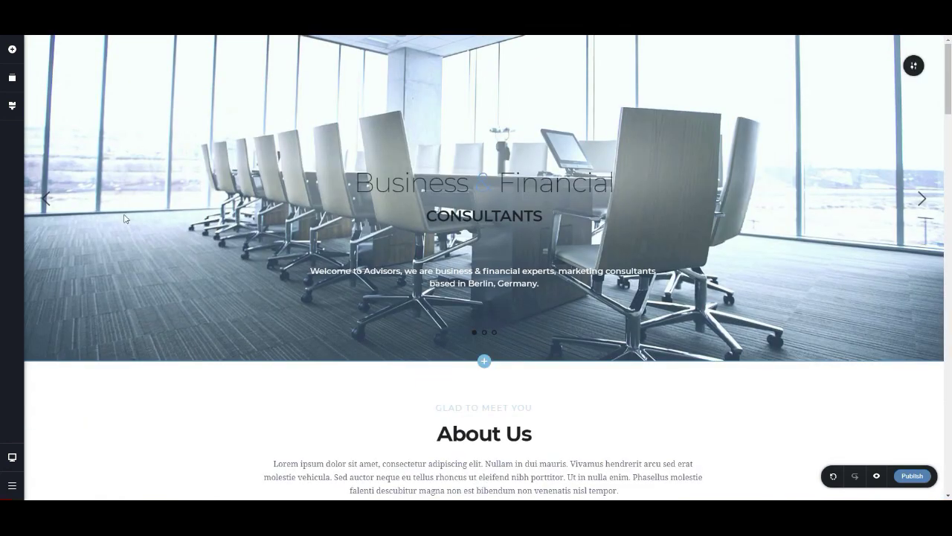
pyautogui.scroll(-6, 124, 218)
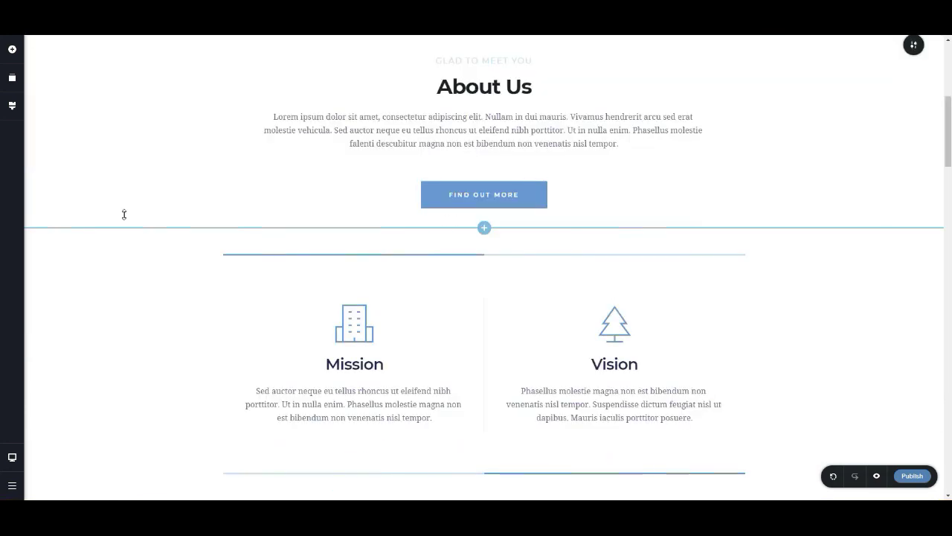
pyautogui.scroll(-6, 124, 218)
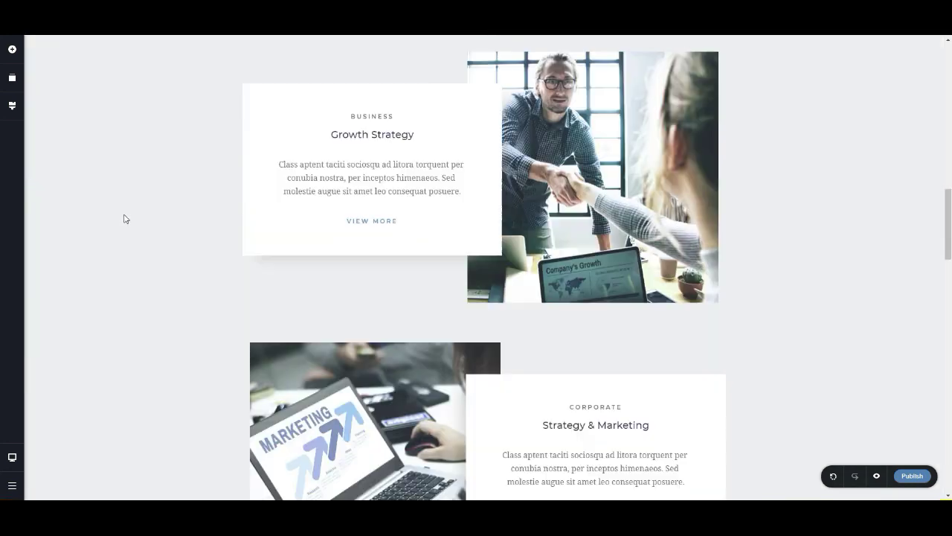
pyautogui.scroll(-7, 125, 218)
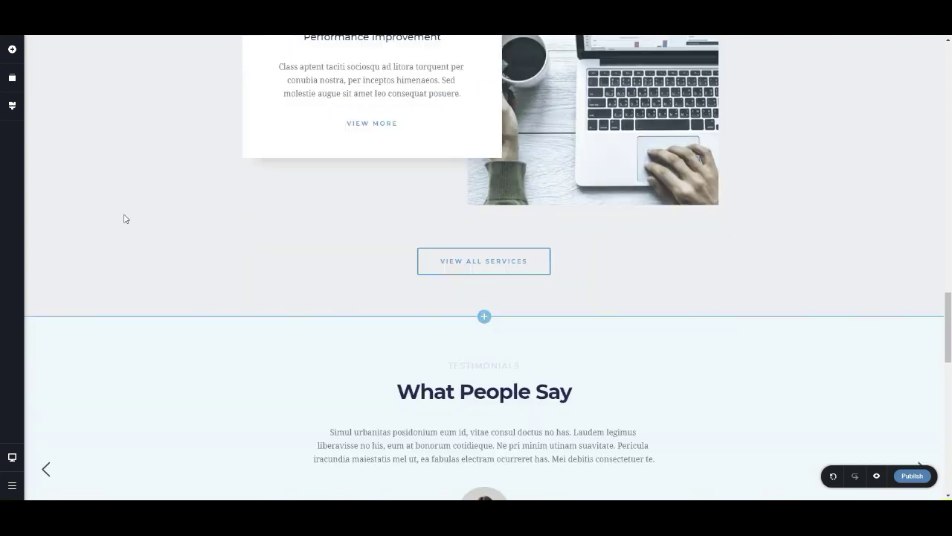
pyautogui.scroll(-7, 124, 218)
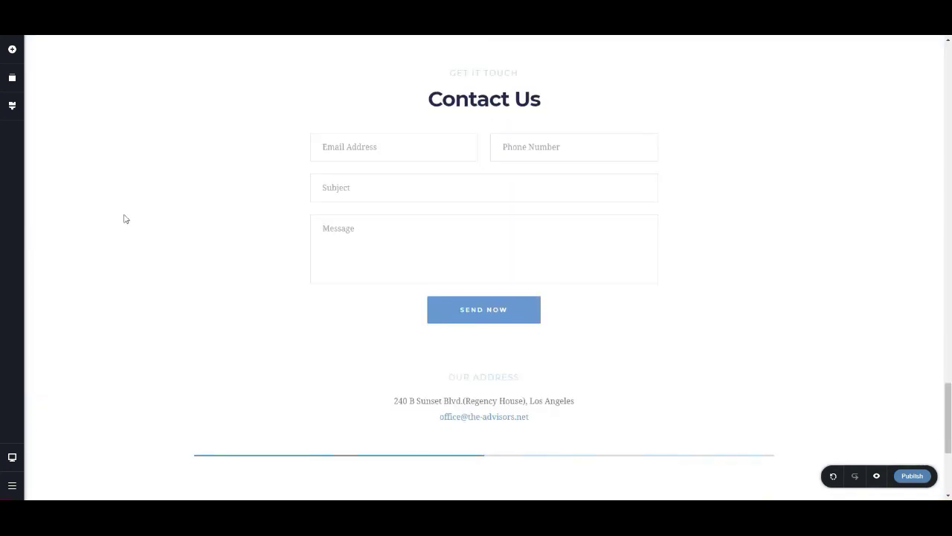
pyautogui.scroll(-1, 124, 218)
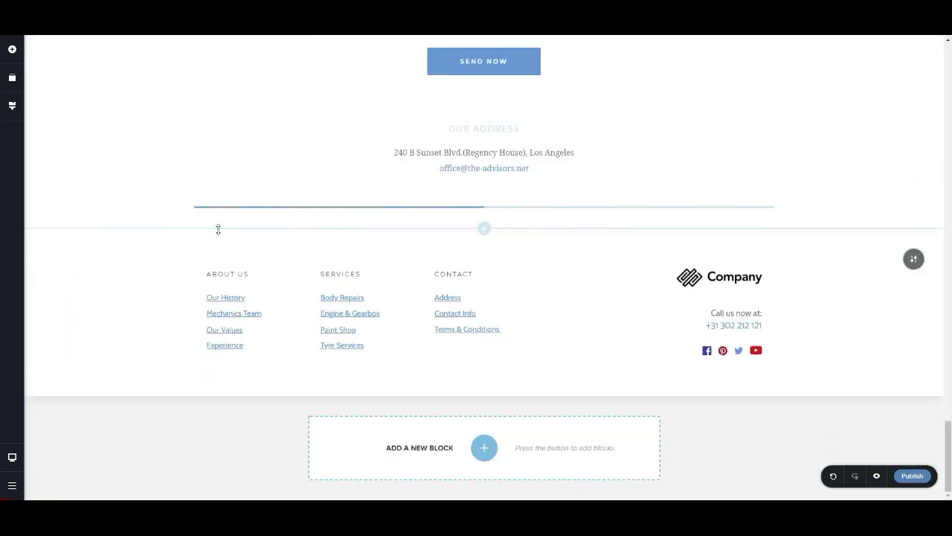
pyautogui.scroll(12, 186, 223)
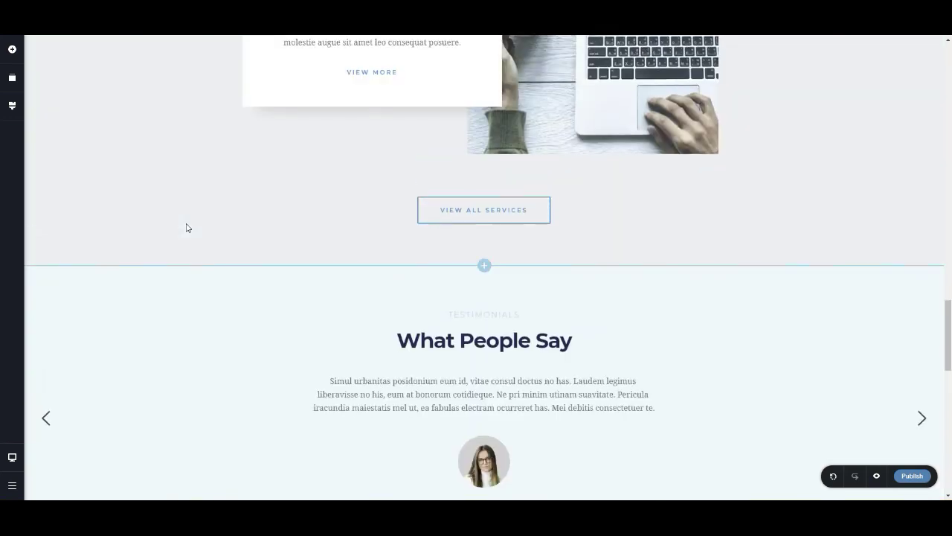
pyautogui.scroll(3, 174, 236)
pyautogui.scroll(-15, 174, 276)
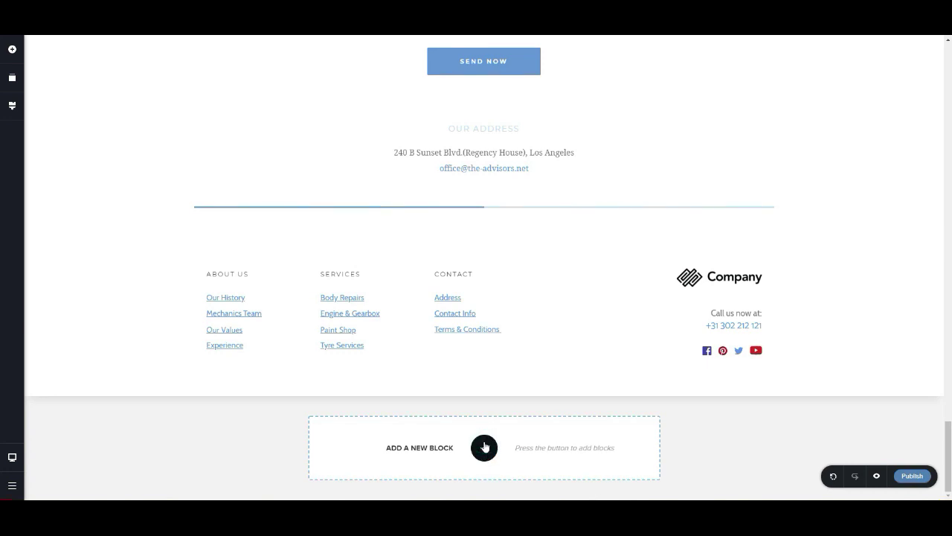
pyautogui.click(484, 446)
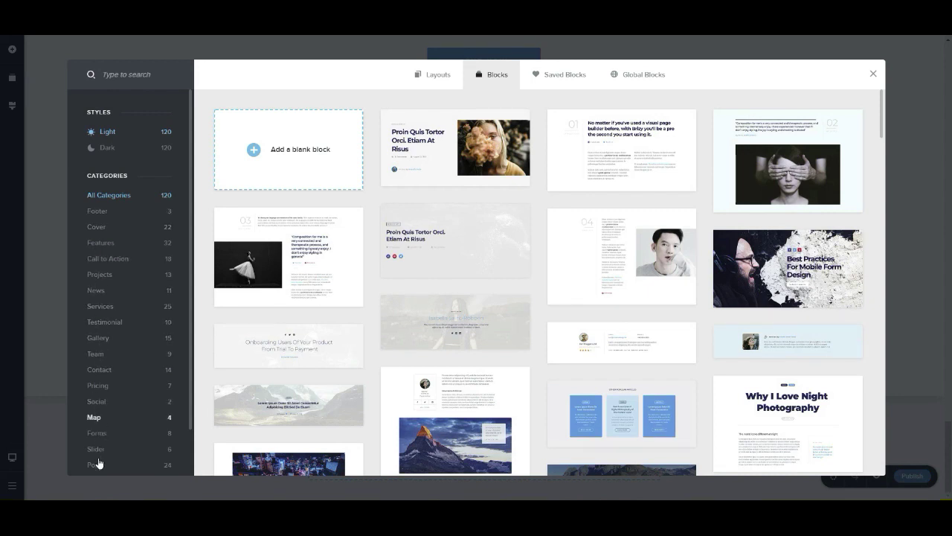
pyautogui.scroll(-1, 97, 458)
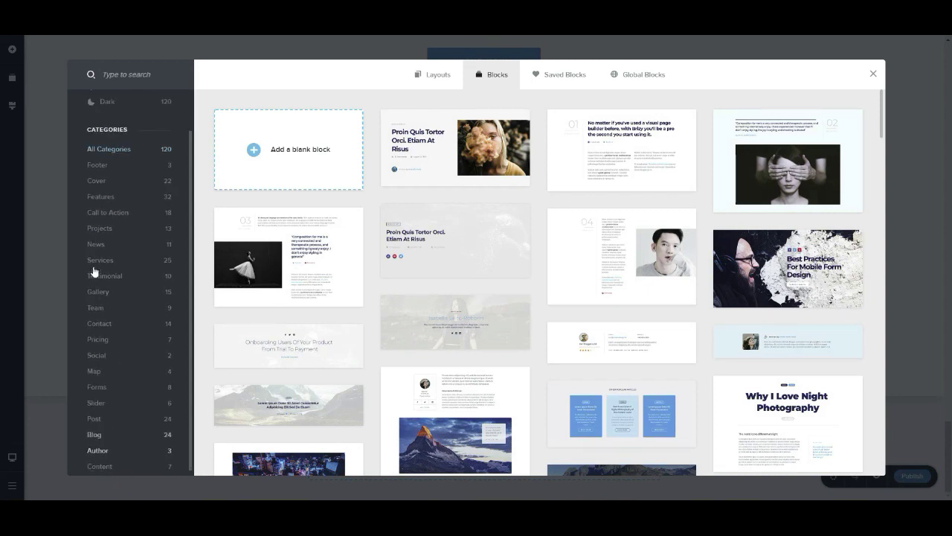
pyautogui.scroll(1, 95, 257)
pyautogui.scroll(1, 96, 242)
pyautogui.click(873, 73)
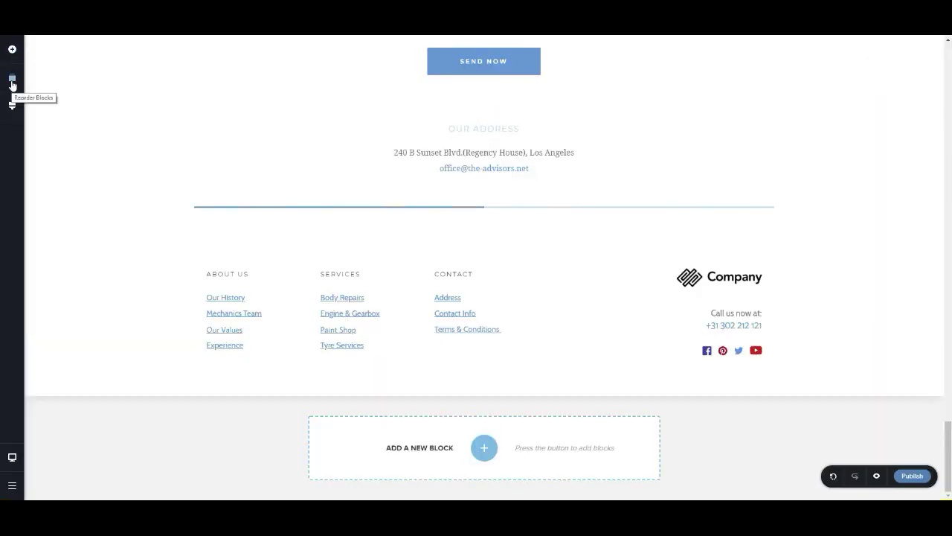
pyautogui.click(12, 49)
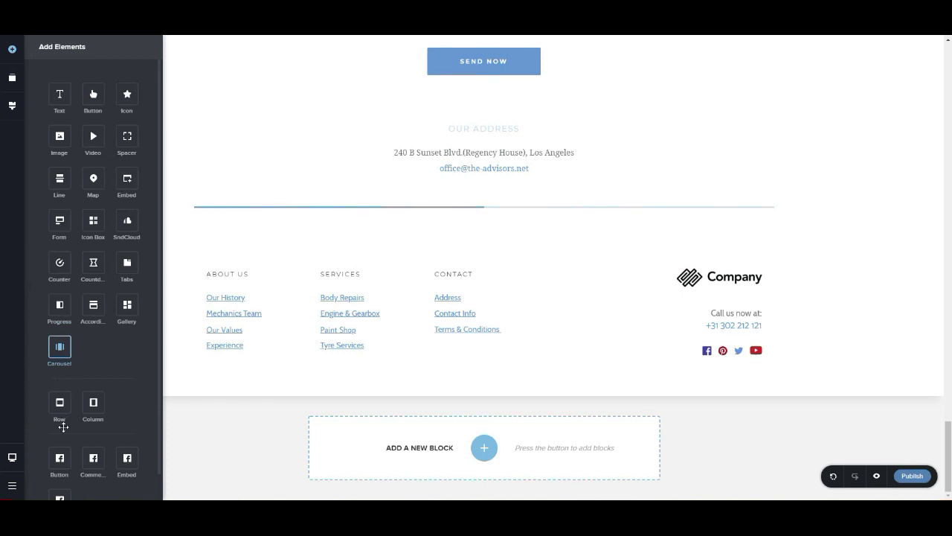
pyautogui.scroll(-1, 62, 439)
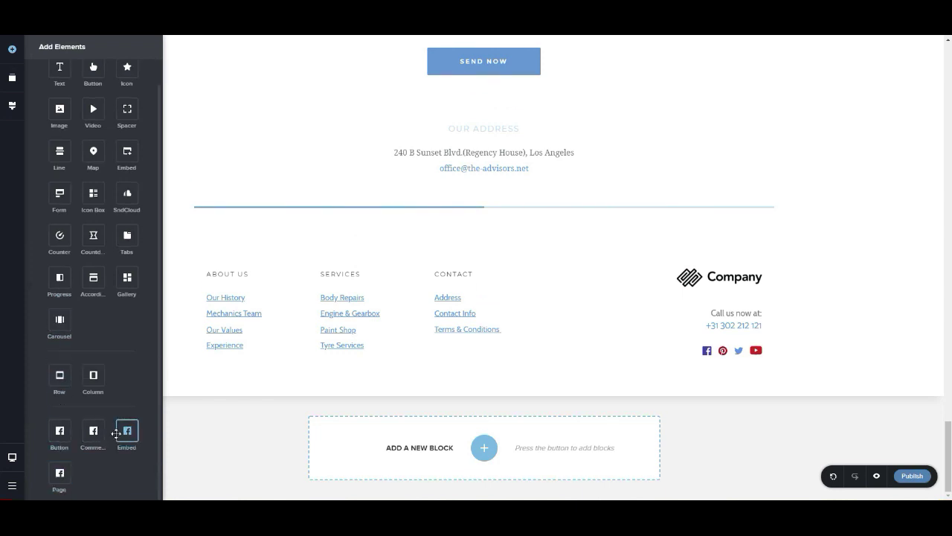
pyautogui.scroll(1, 93, 153)
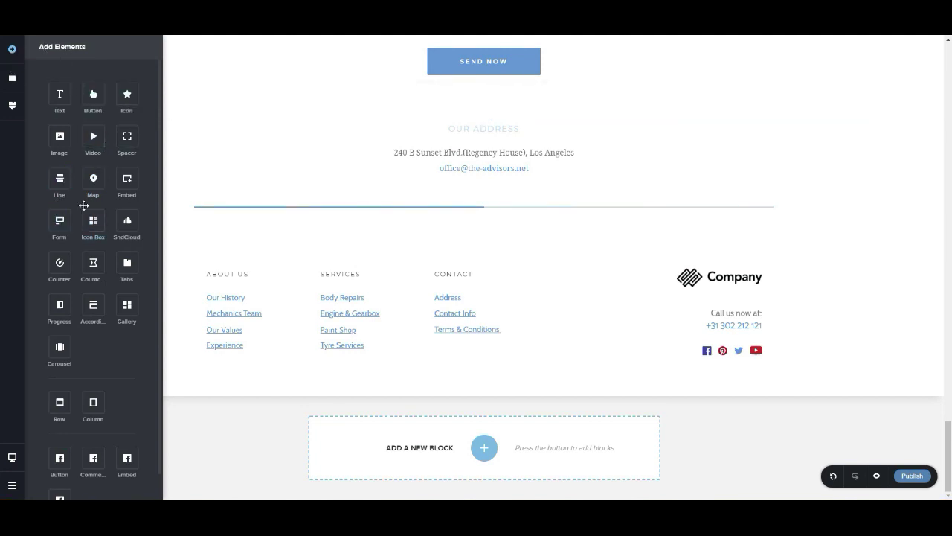
pyautogui.click(233, 452)
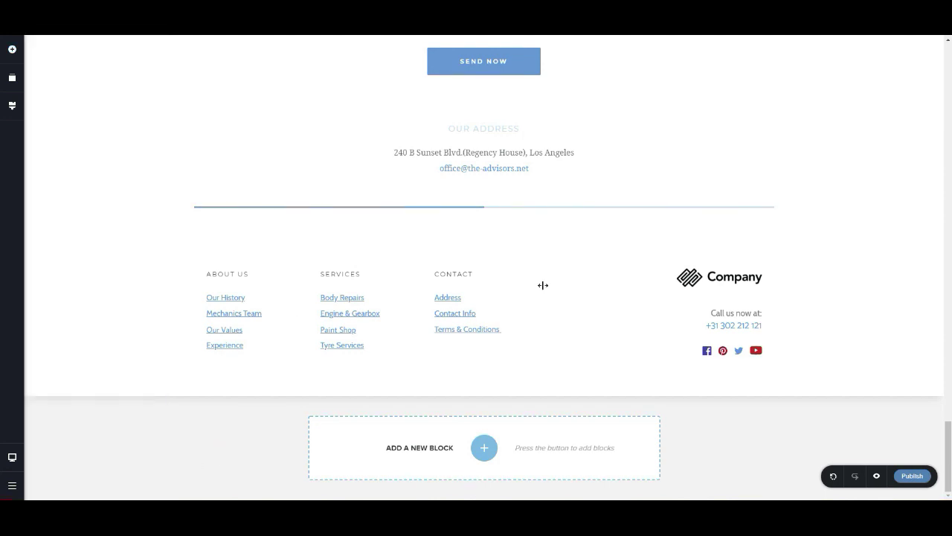
pyautogui.scroll(15, 556, 289)
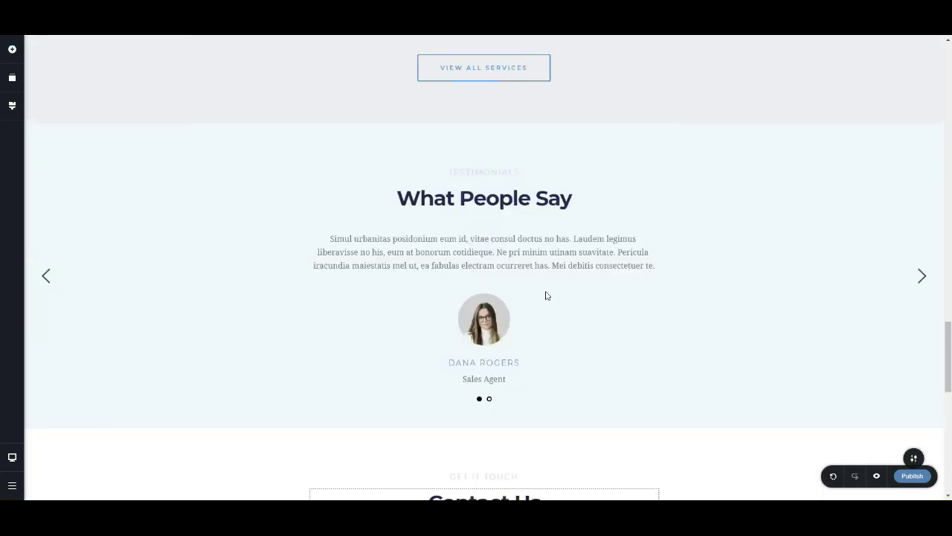
pyautogui.scroll(15, 545, 294)
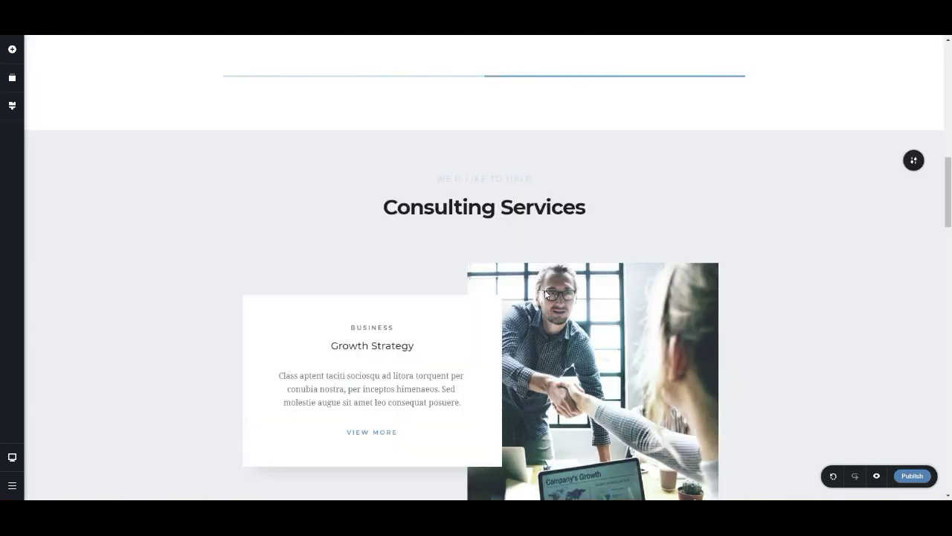
pyautogui.scroll(10, 545, 294)
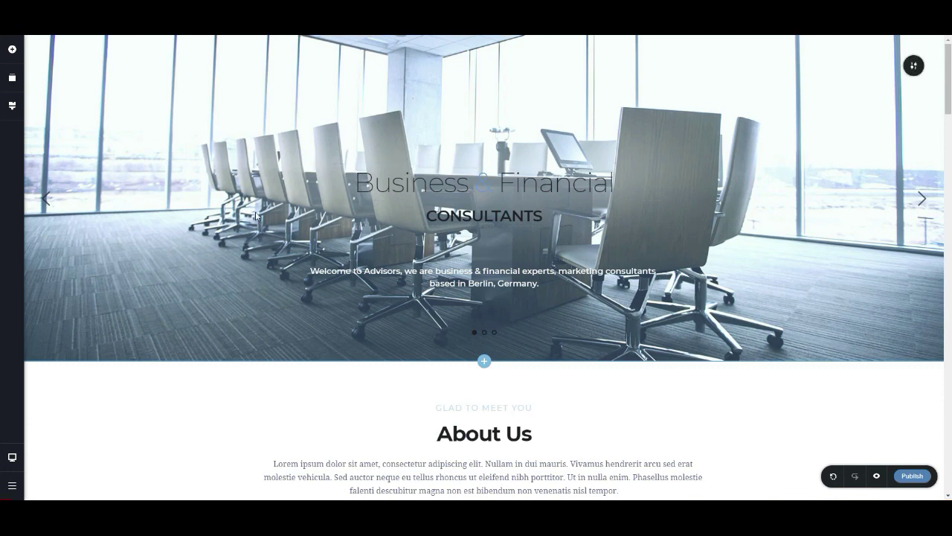
pyautogui.scroll(-5, 254, 216)
pyautogui.scroll(-20, 254, 215)
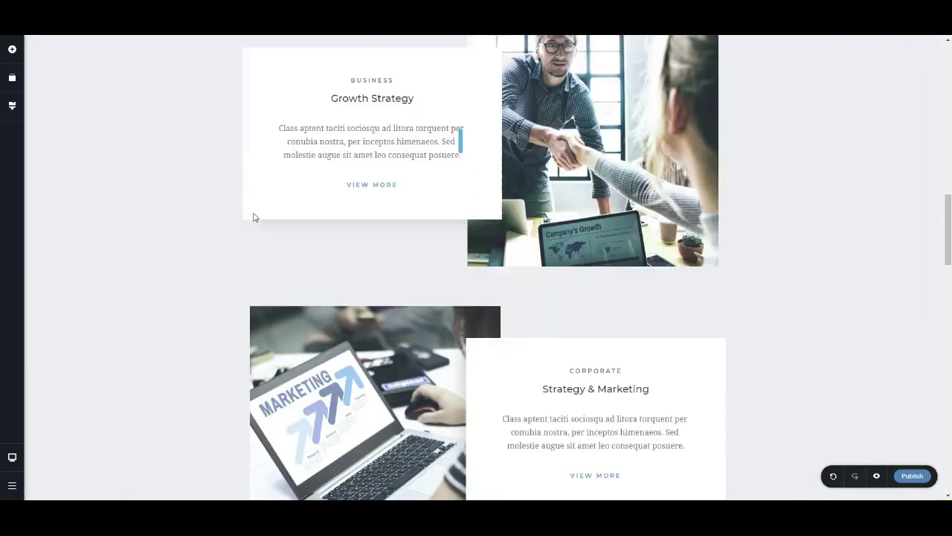
pyautogui.scroll(-10, 254, 215)
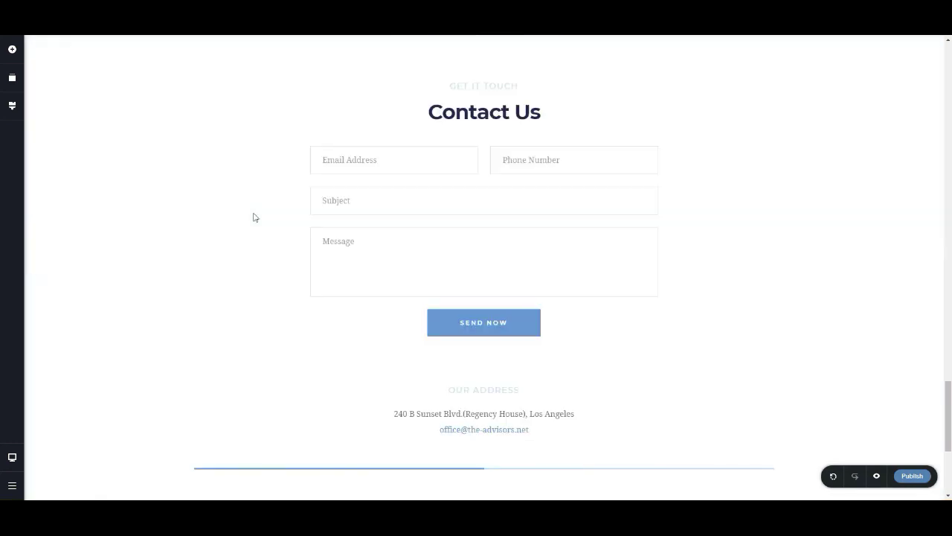
pyautogui.scroll(-4, 253, 216)
pyautogui.scroll(3, 254, 216)
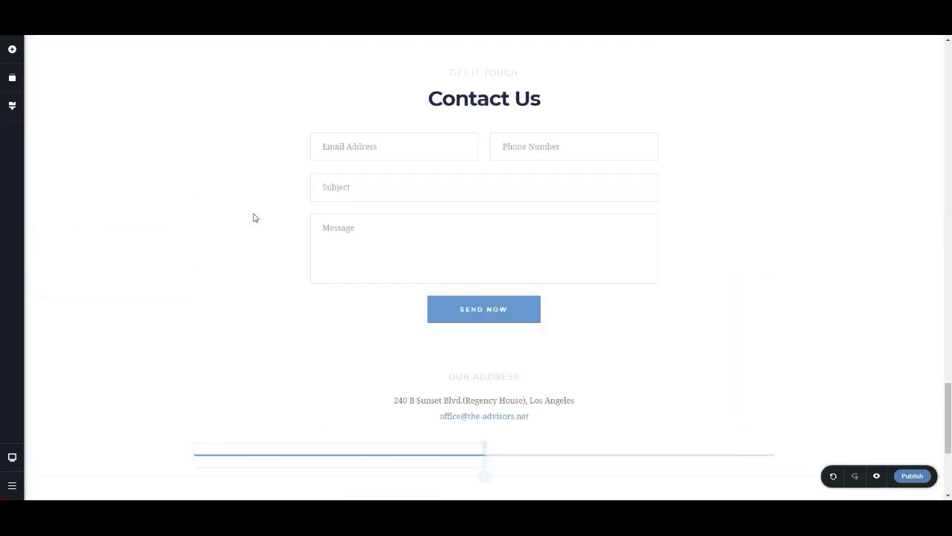
pyautogui.scroll(-3, 254, 217)
pyautogui.scroll(12, 254, 217)
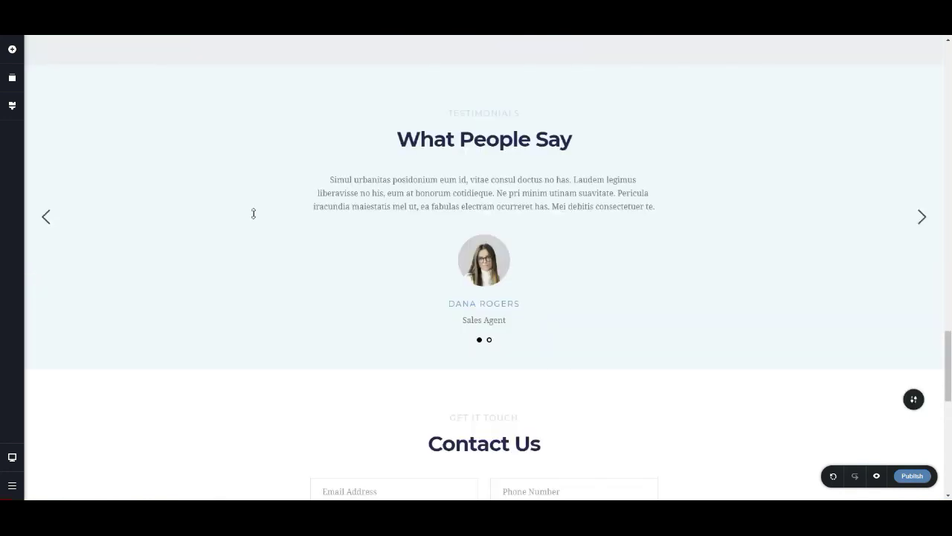
pyautogui.scroll(15, 254, 217)
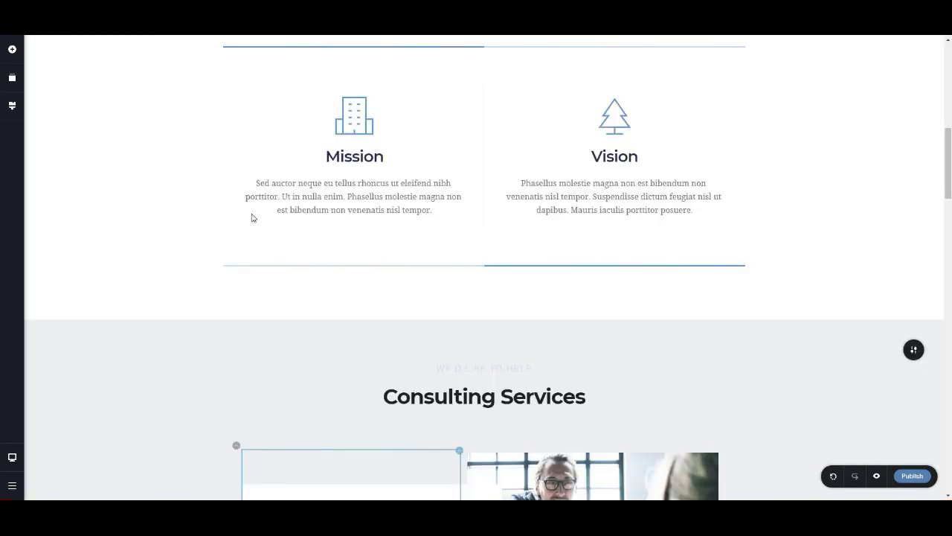
pyautogui.scroll(4, 251, 218)
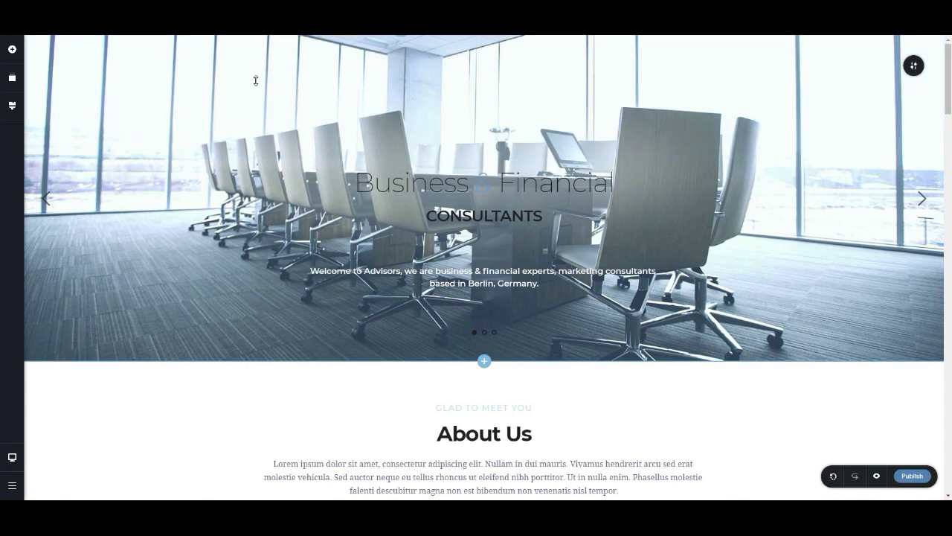
pyautogui.scroll(-4, 245, 213)
pyautogui.scroll(4, 245, 214)
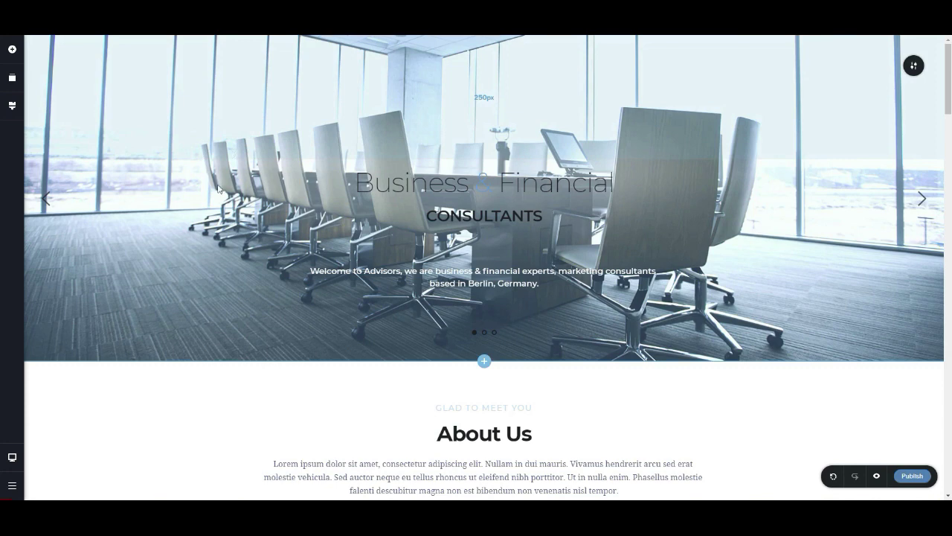
pyautogui.scroll(-1, 75, 344)
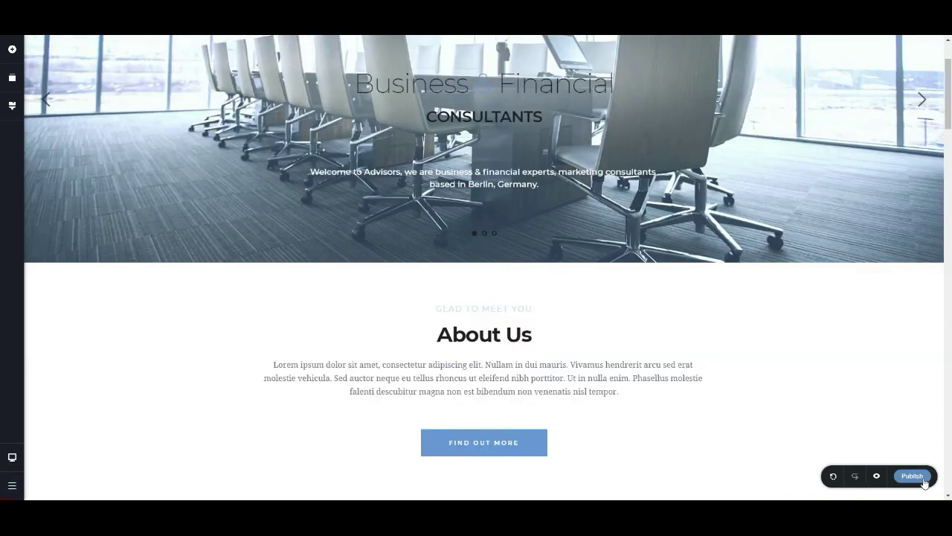
pyautogui.scroll(1, 238, 227)
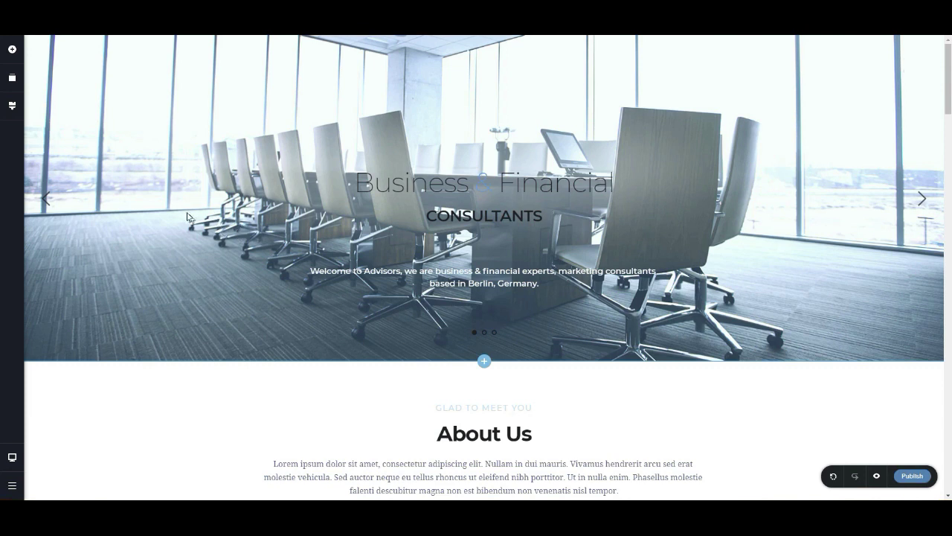
pyautogui.click(11, 460)
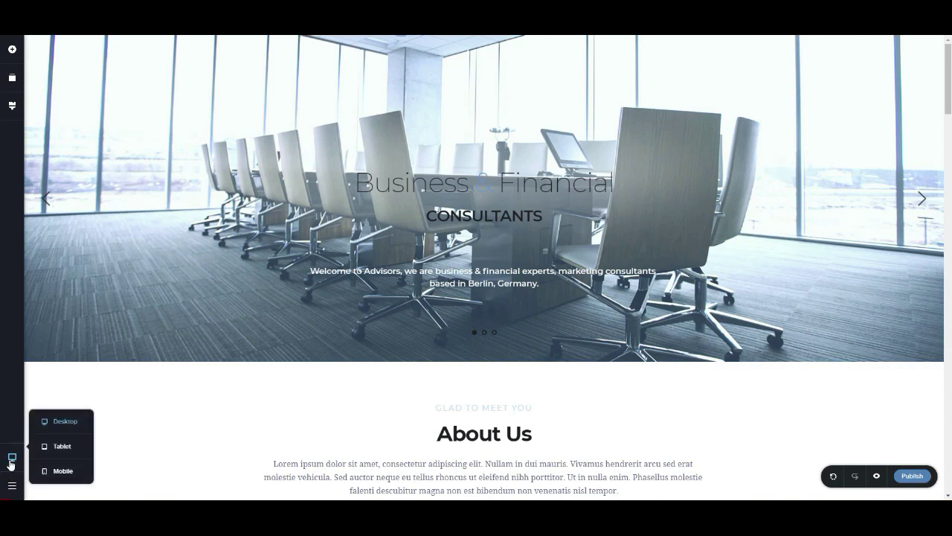
pyautogui.click(64, 450)
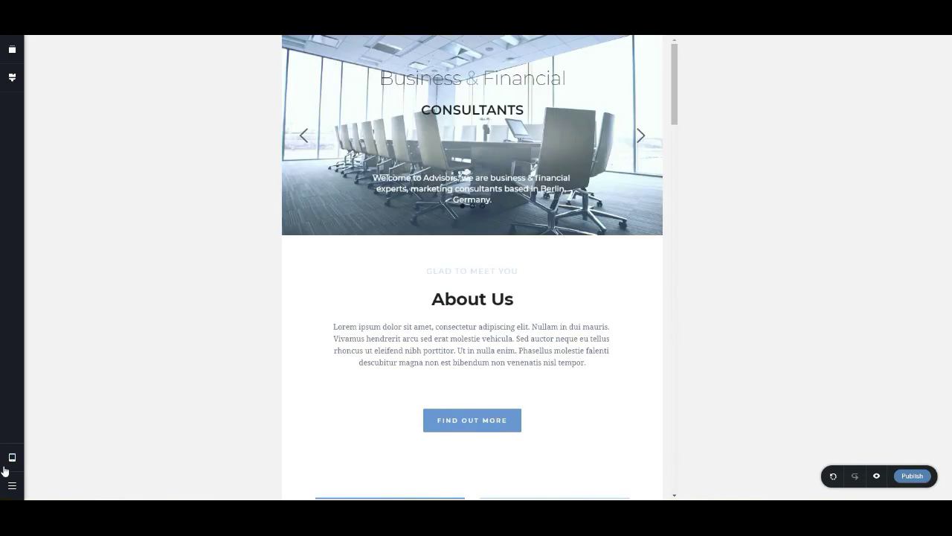
pyautogui.click(11, 457)
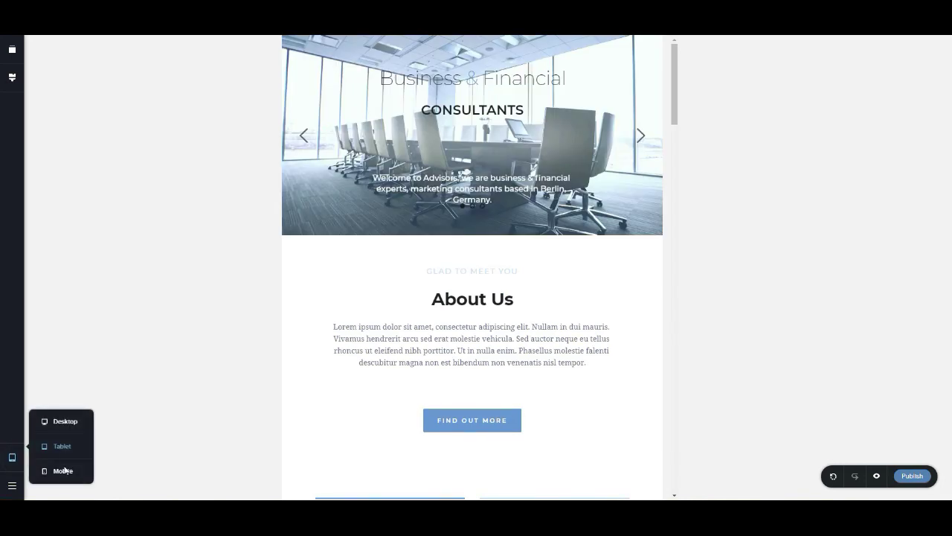
pyautogui.click(64, 421)
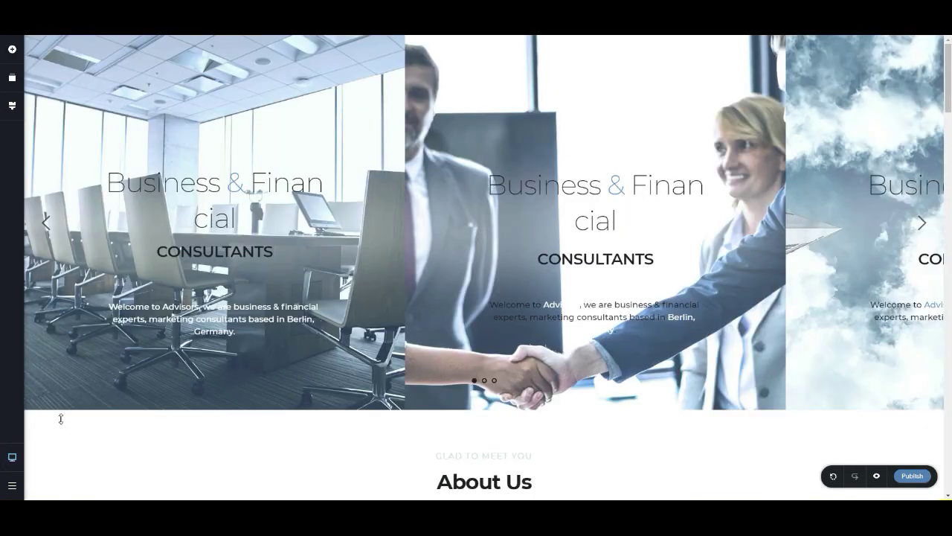
pyautogui.click(12, 487)
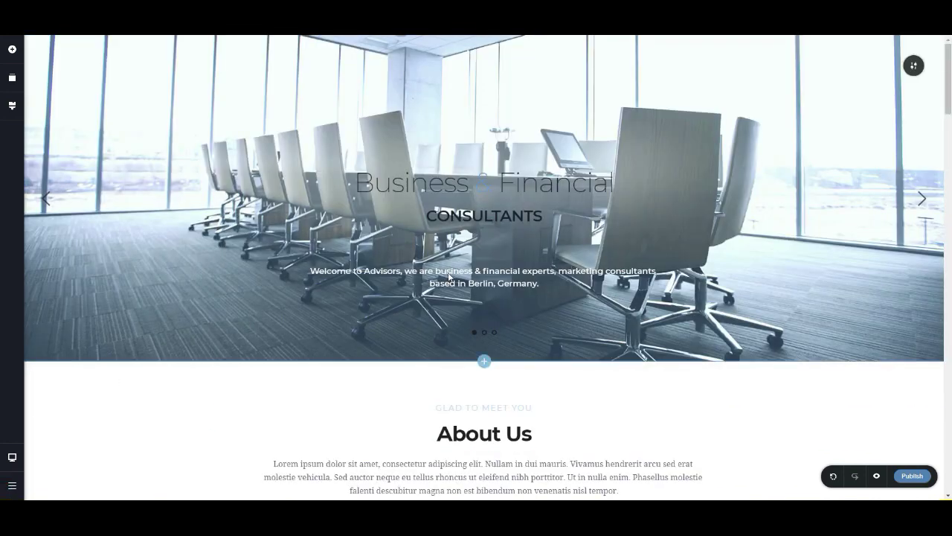
pyautogui.scroll(-4, 446, 274)
pyautogui.scroll(-7, 417, 315)
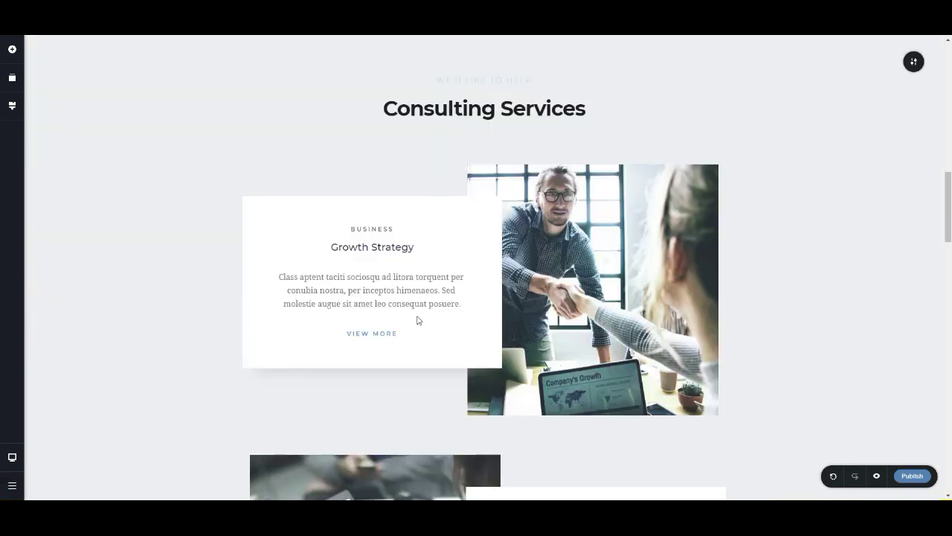
pyautogui.scroll(-20, 416, 319)
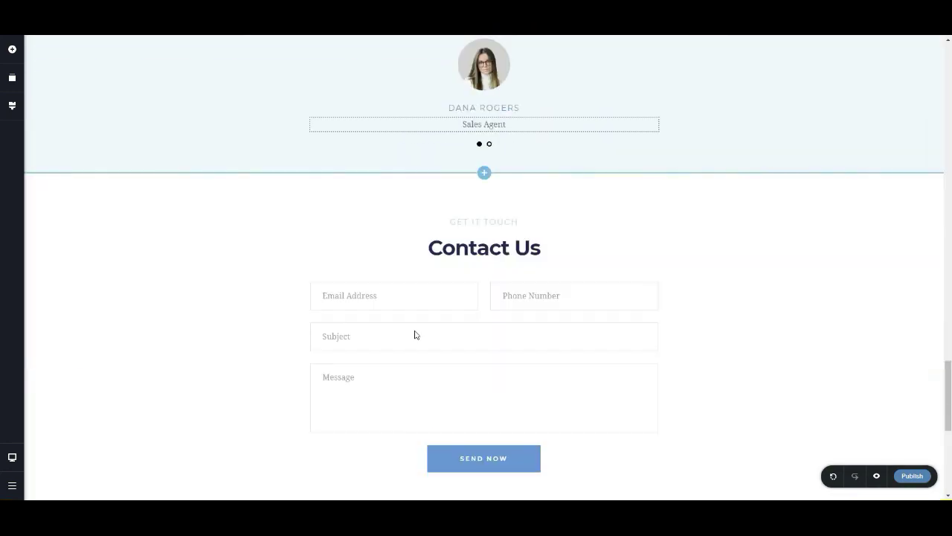
pyautogui.scroll(-3, 415, 335)
pyautogui.scroll(2, 415, 334)
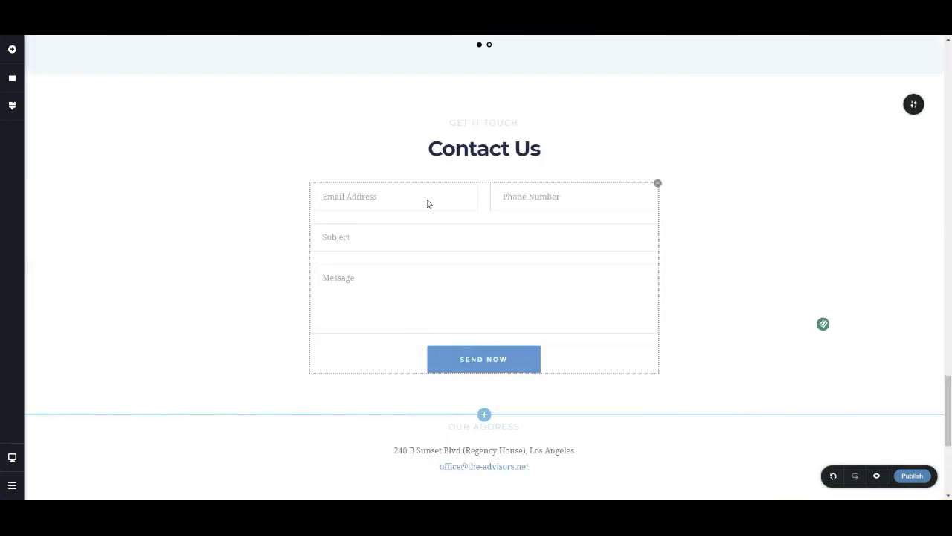
pyautogui.scroll(3, 449, 308)
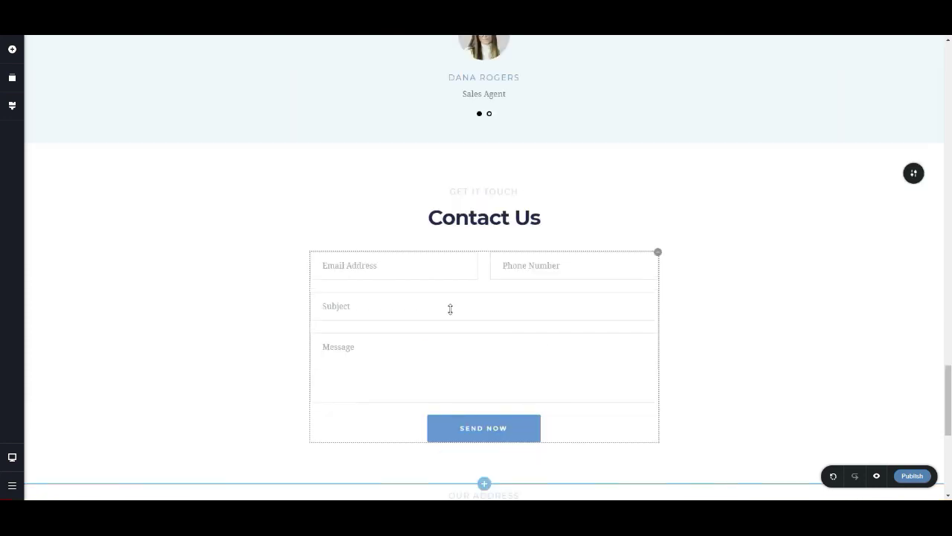
pyautogui.scroll(20, 438, 315)
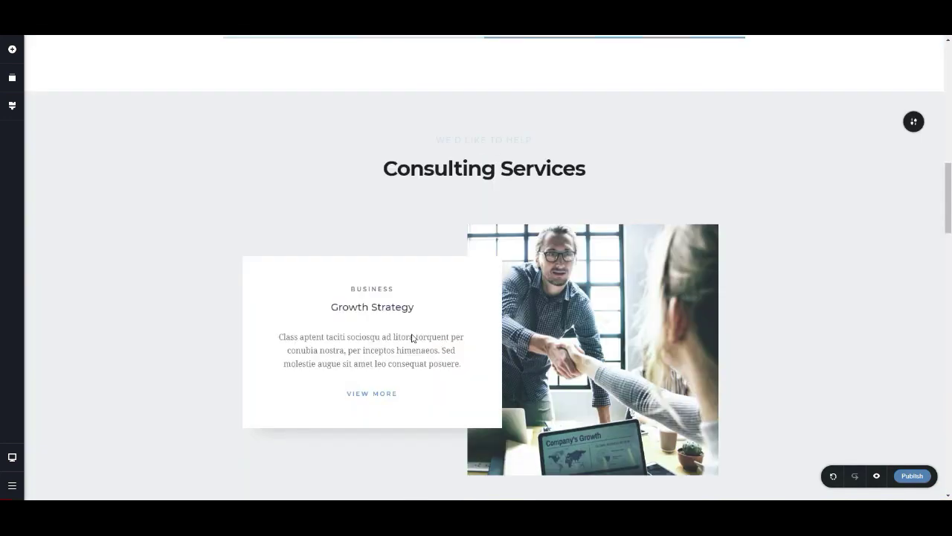
pyautogui.scroll(3, 410, 337)
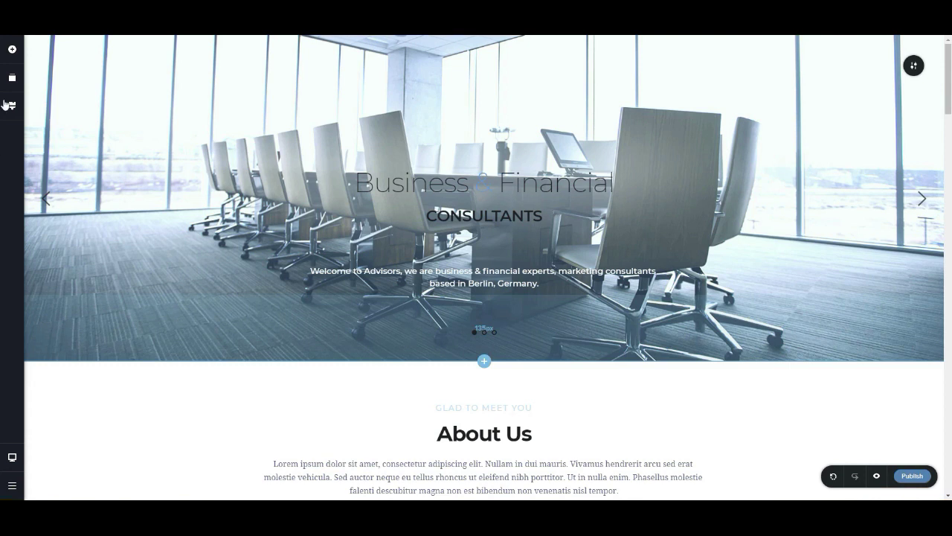
# - Browse the Add Elements library, then select the GLAD TO MEET YOU subheading for editing
pyautogui.click(12, 52)
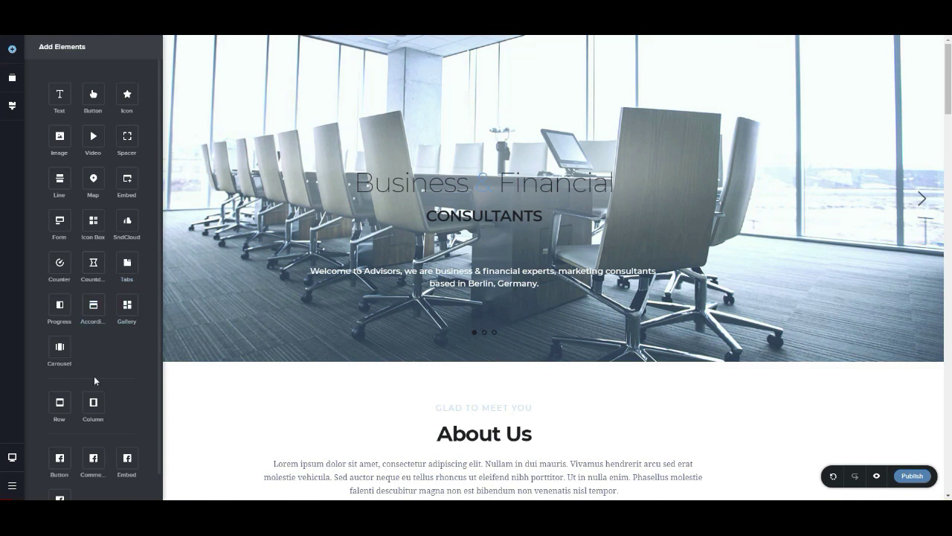
pyautogui.scroll(-1, 94, 376)
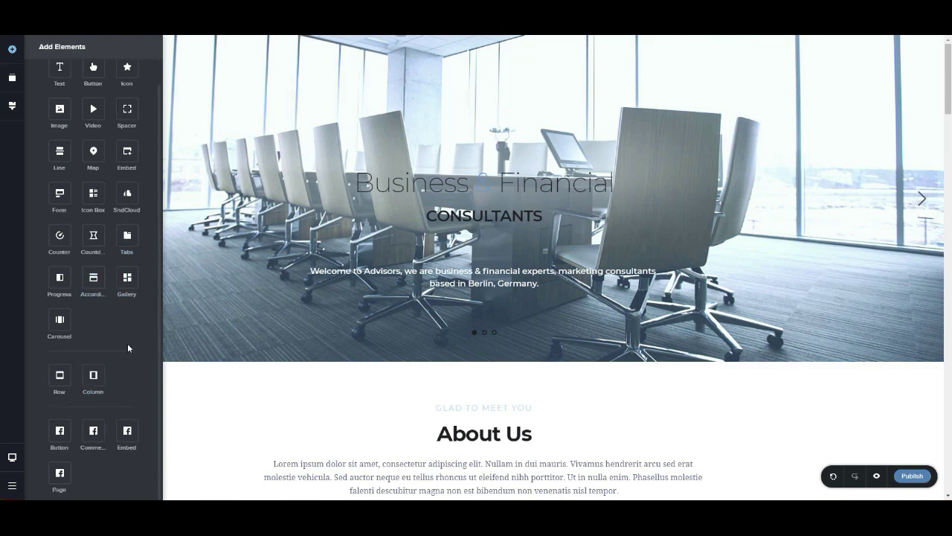
pyautogui.scroll(1, 127, 356)
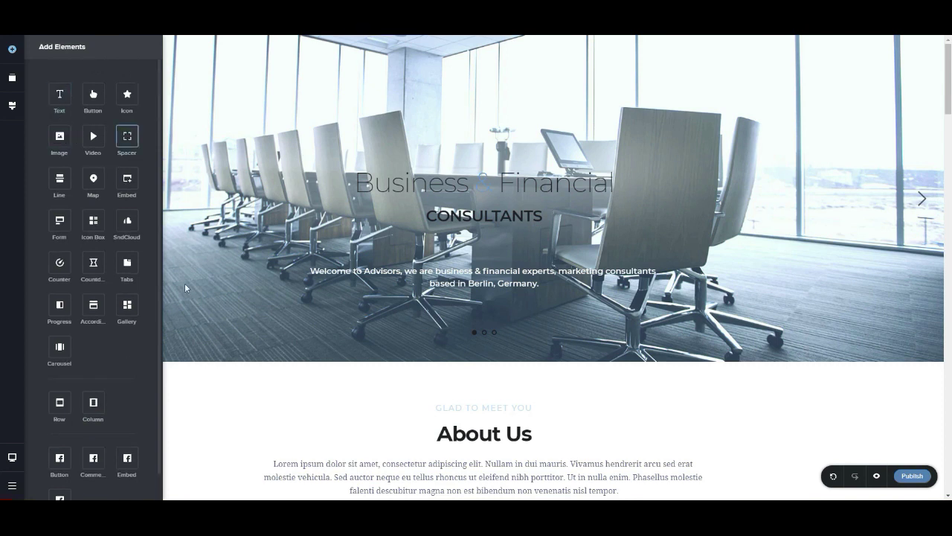
pyautogui.click(272, 405)
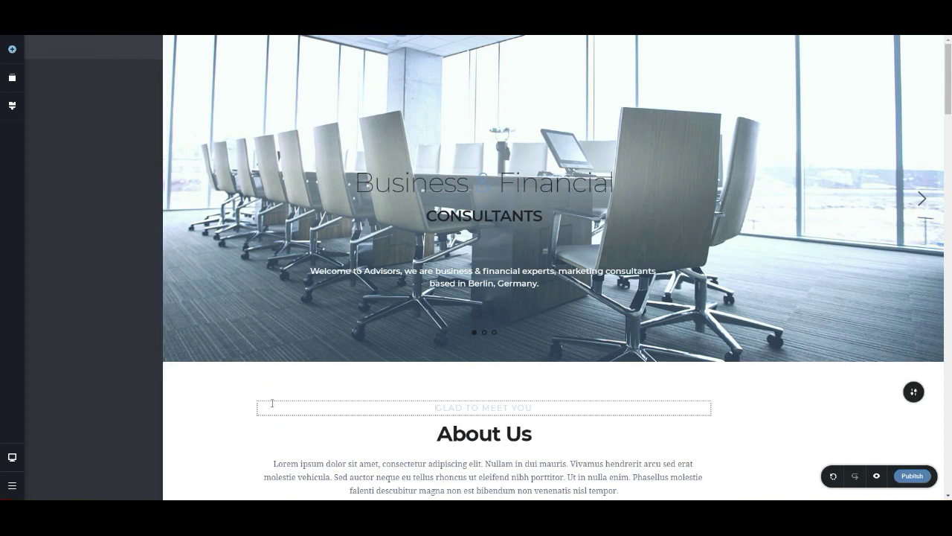
pyautogui.scroll(-5, 403, 307)
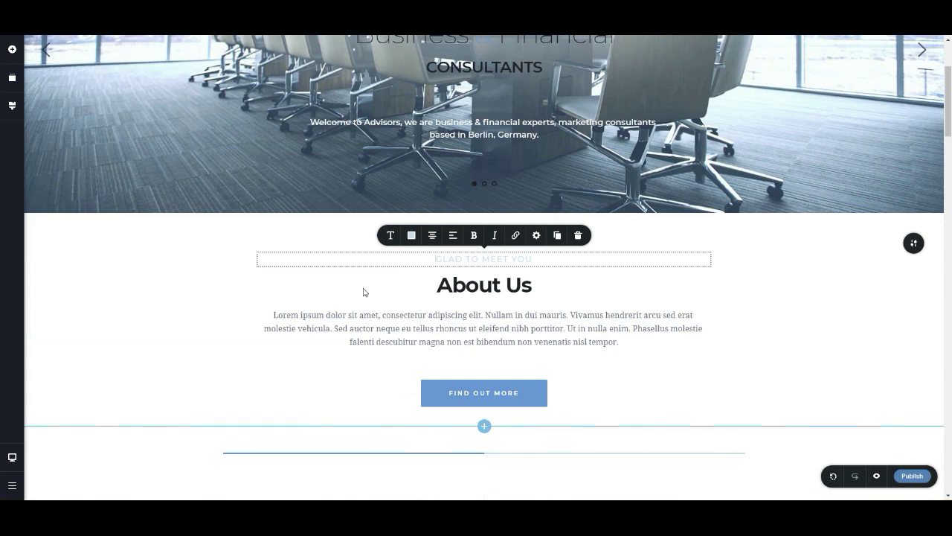
pyautogui.scroll(5, 363, 291)
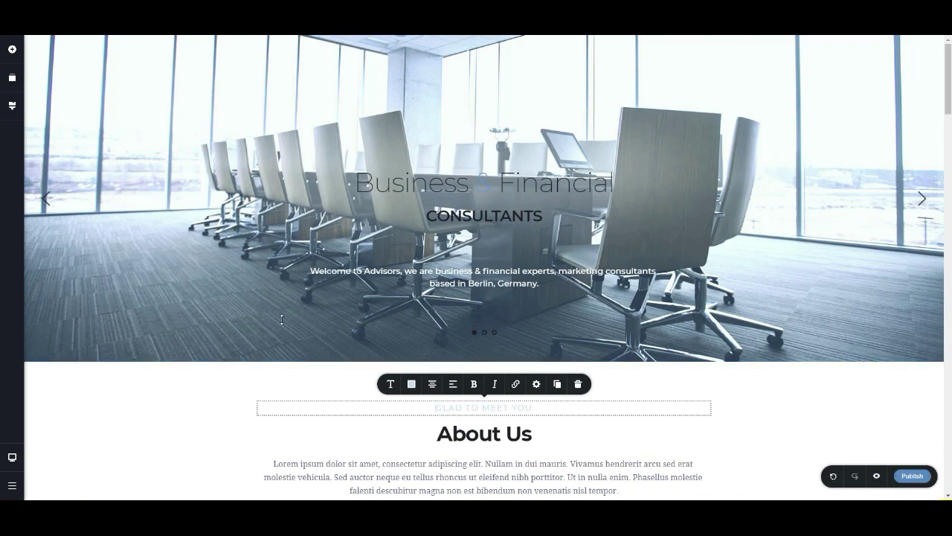
pyautogui.scroll(-9, 168, 320)
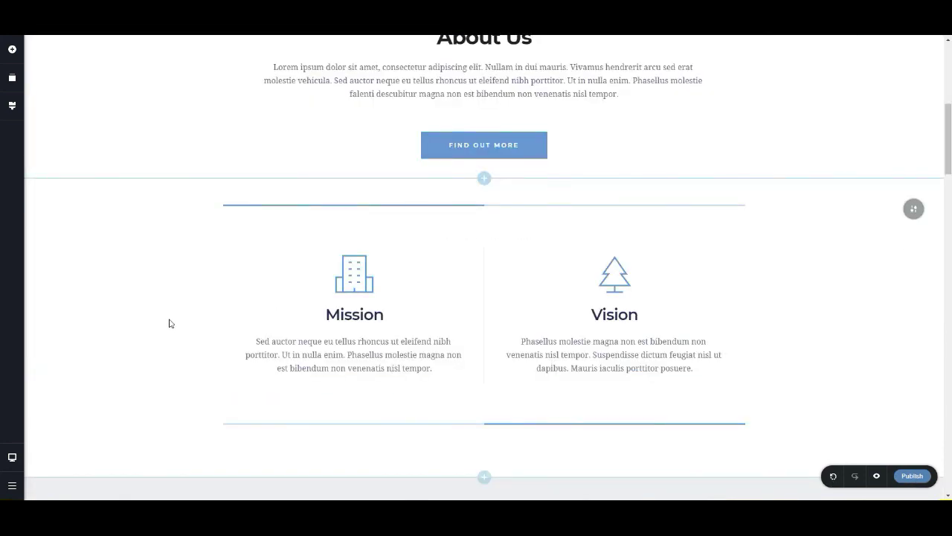
pyautogui.scroll(-12, 169, 323)
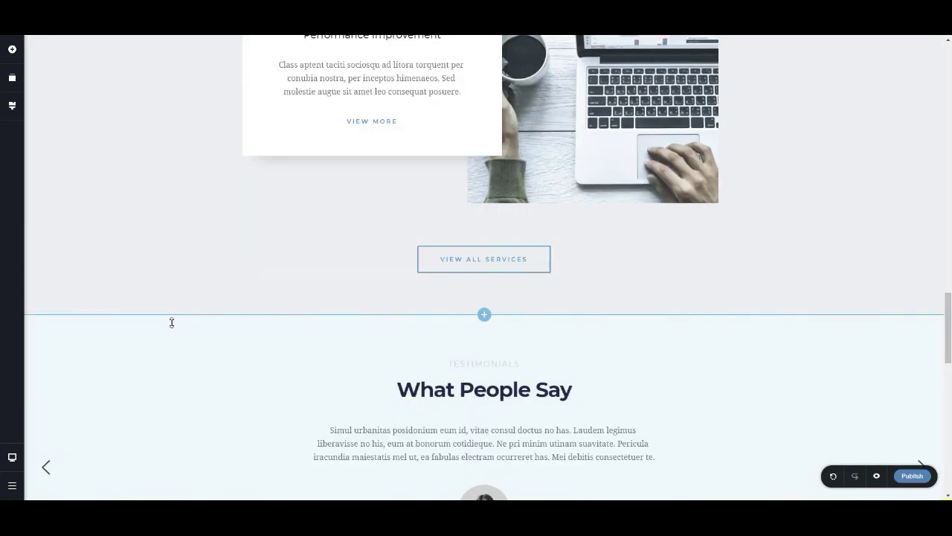
pyautogui.scroll(-8, 345, 336)
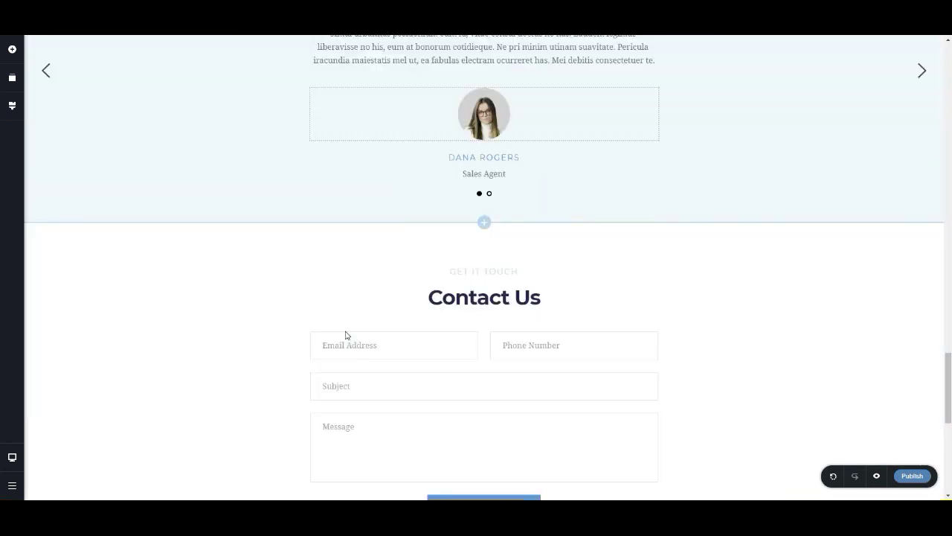
pyautogui.click(338, 344)
pyautogui.scroll(-1, 392, 351)
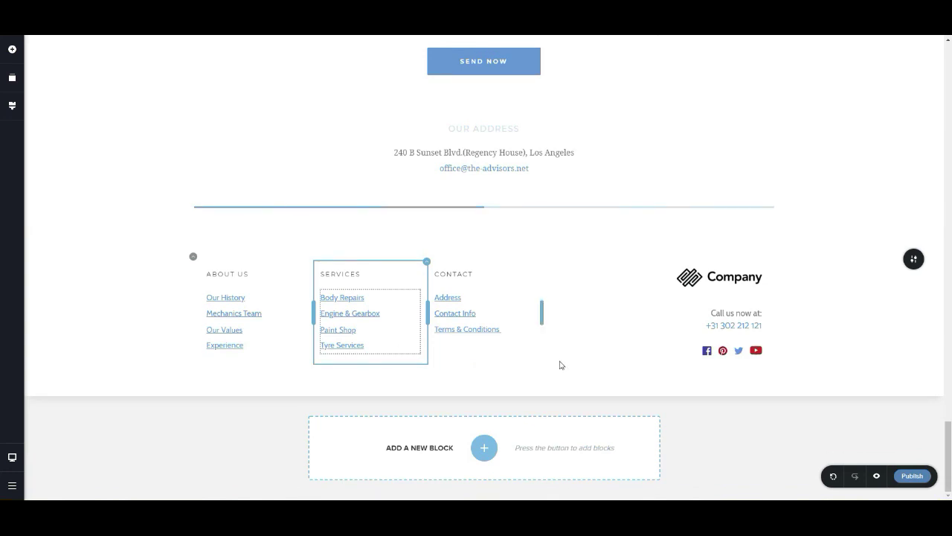
pyautogui.click(561, 365)
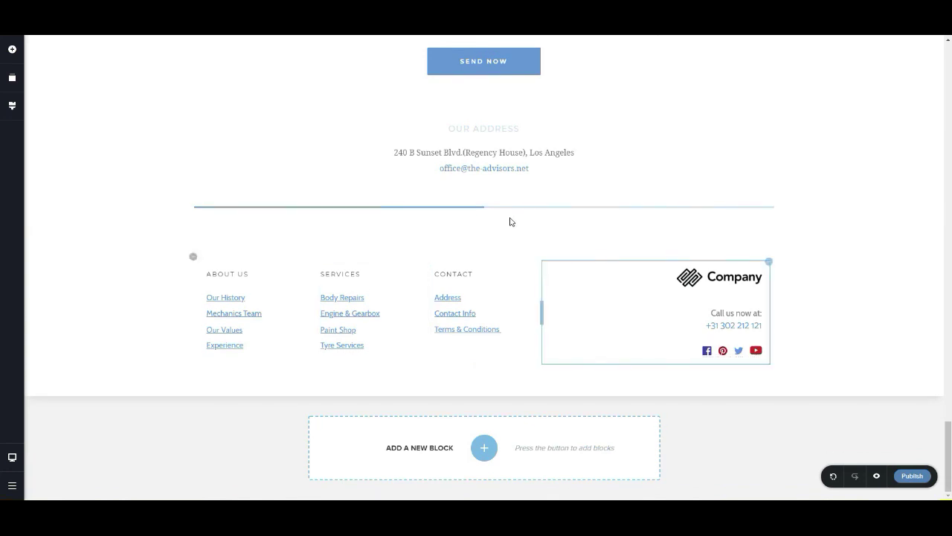
pyautogui.scroll(5, 511, 221)
pyautogui.scroll(13, 502, 226)
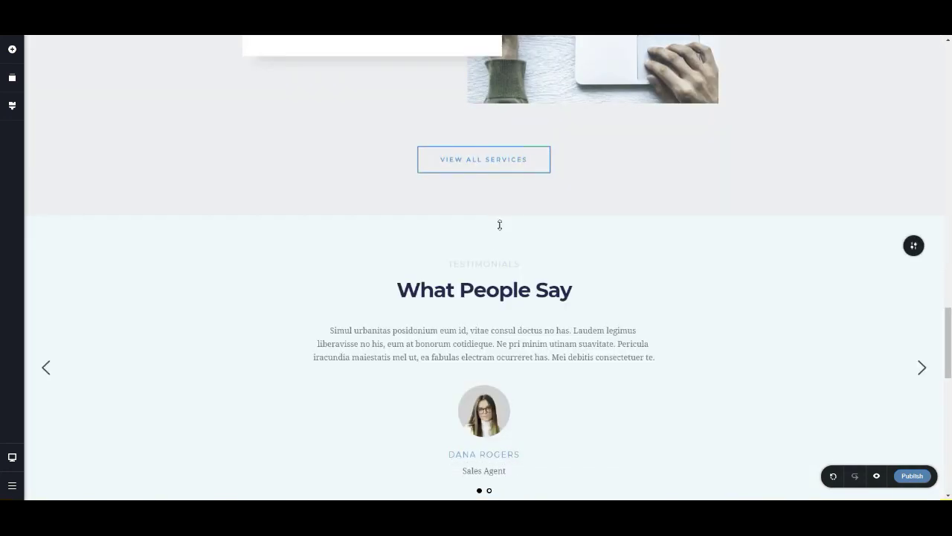
pyautogui.scroll(13, 500, 229)
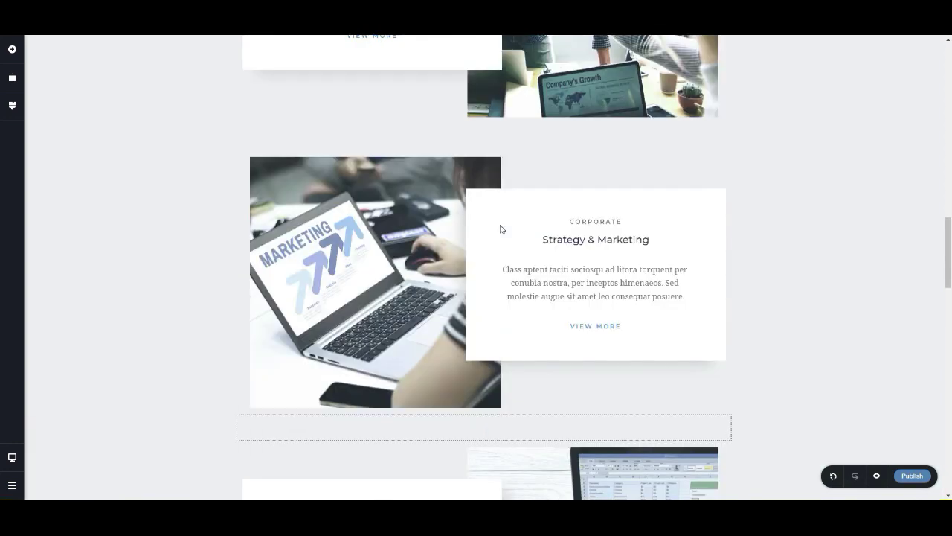
pyautogui.scroll(14, 501, 229)
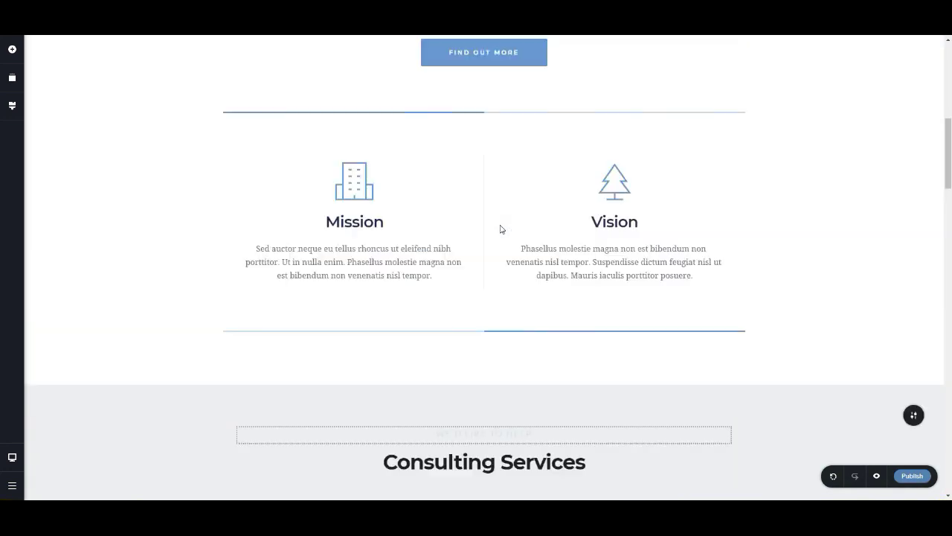
pyautogui.scroll(4, 501, 229)
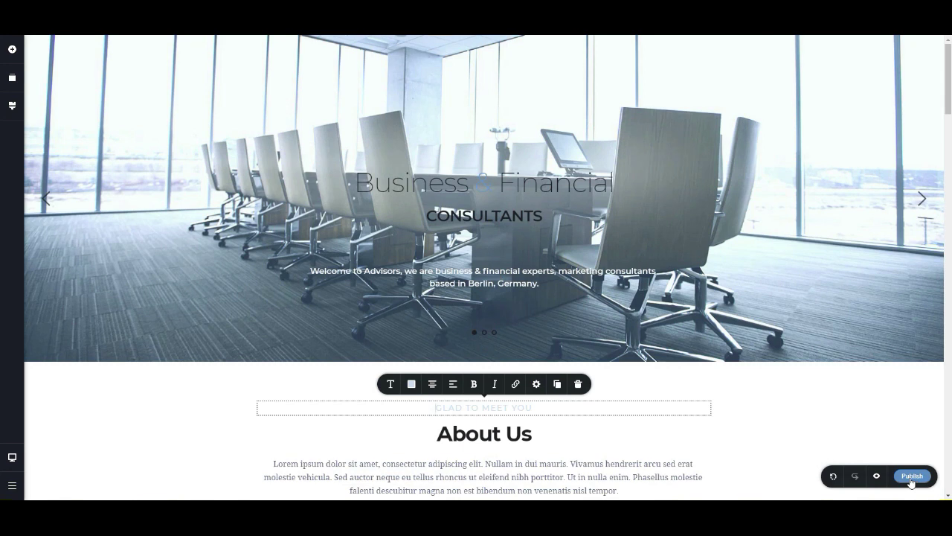
# - Publish the consulting page from the editor's bottom-right toolbar
pyautogui.click(10, 490)
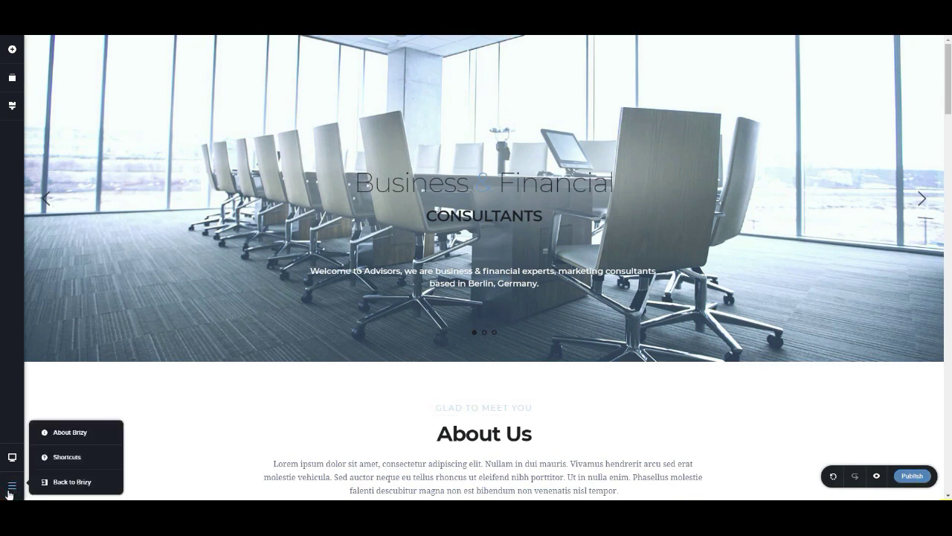
pyautogui.click(908, 479)
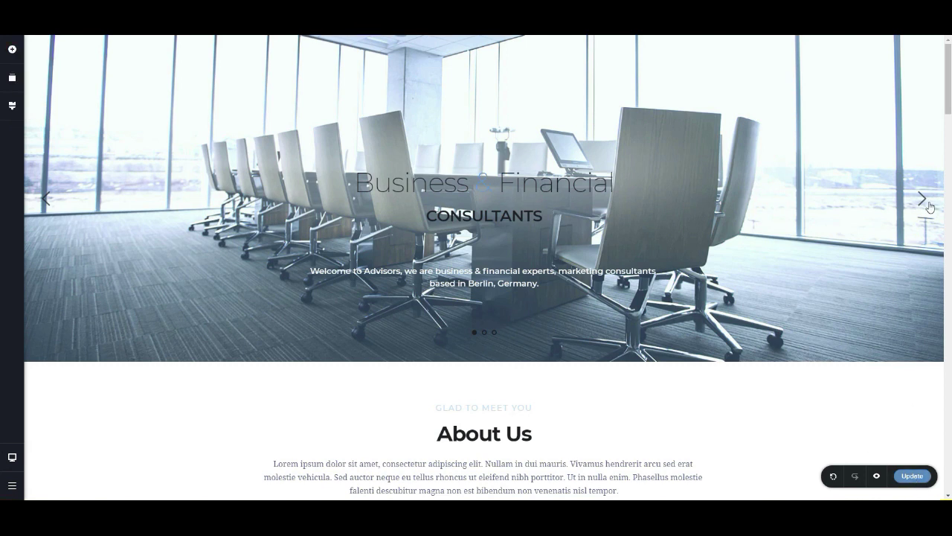
pyautogui.click(12, 483)
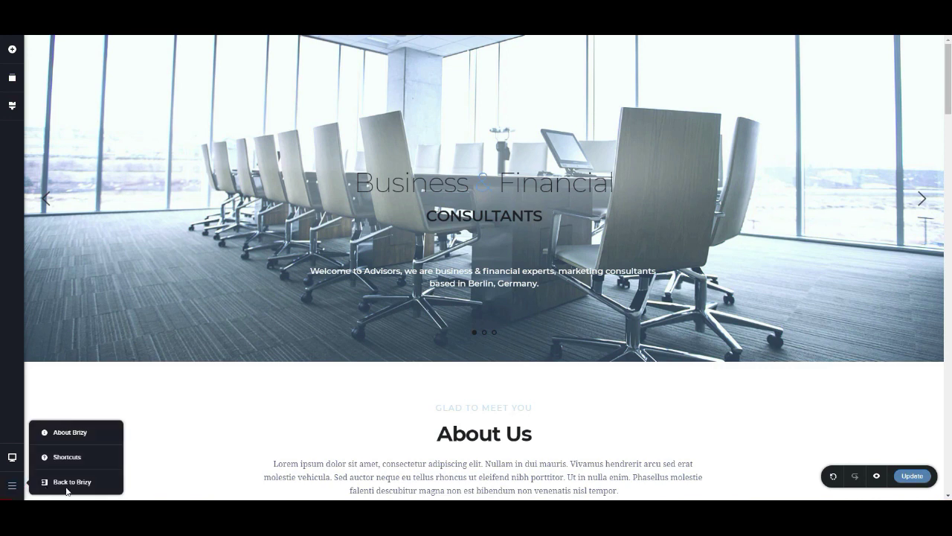
# - Leave the editor via Back to Brizy and view Page #2's live brizy.site address on the dashboard
pyautogui.click(71, 483)
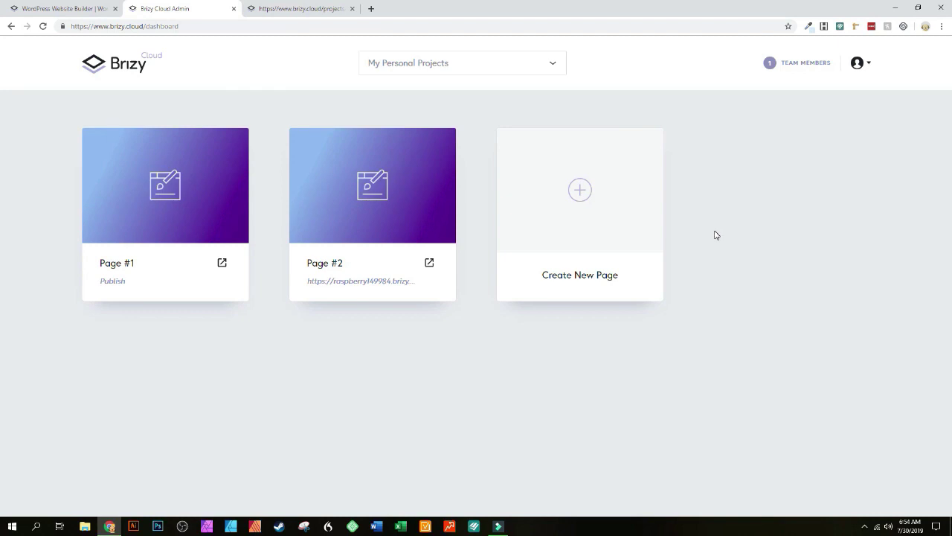
pyautogui.moveTo(419, 230)
pyautogui.moveTo(351, 213)
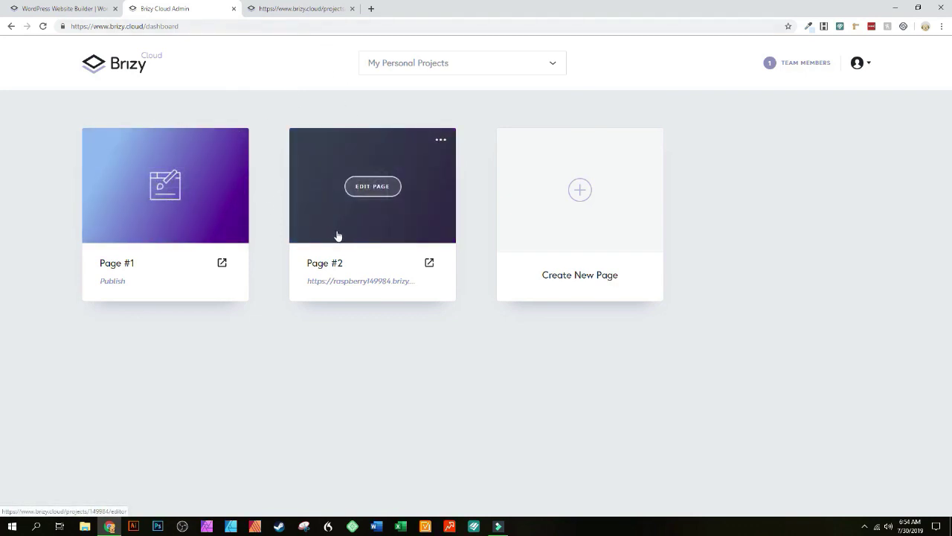
# - Push the latest edits to the live Page #2 with Update, then return to the Admin tab
pyautogui.click(317, 7)
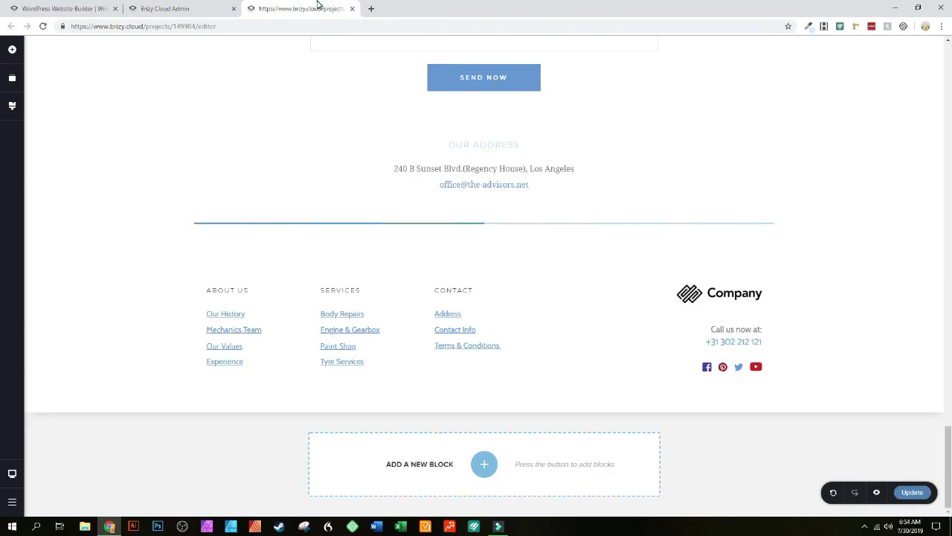
pyautogui.scroll(15, 677, 324)
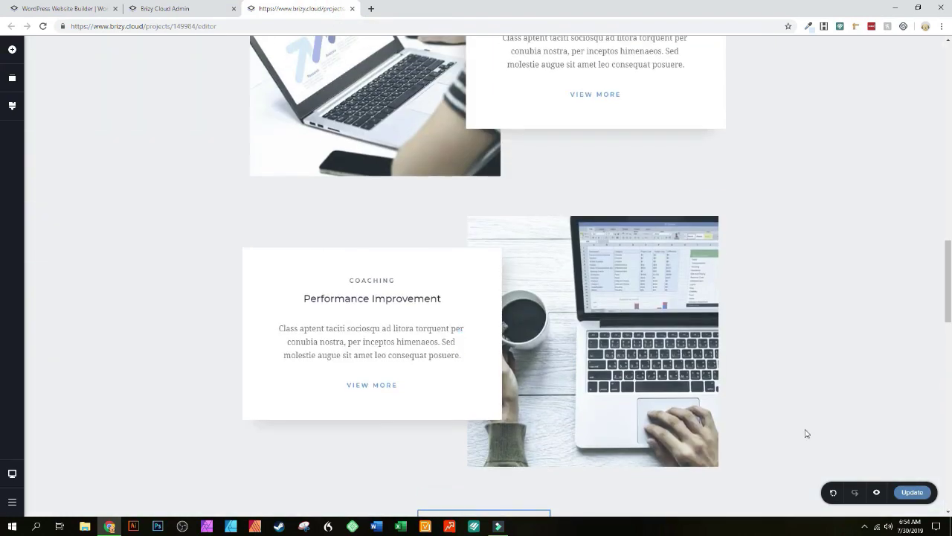
pyautogui.click(912, 493)
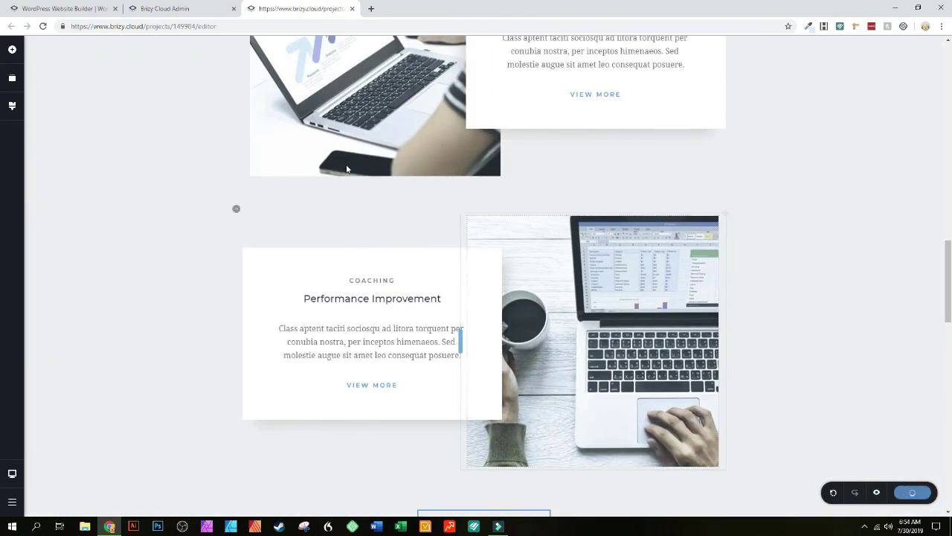
pyautogui.click(189, 9)
pyautogui.moveTo(386, 240)
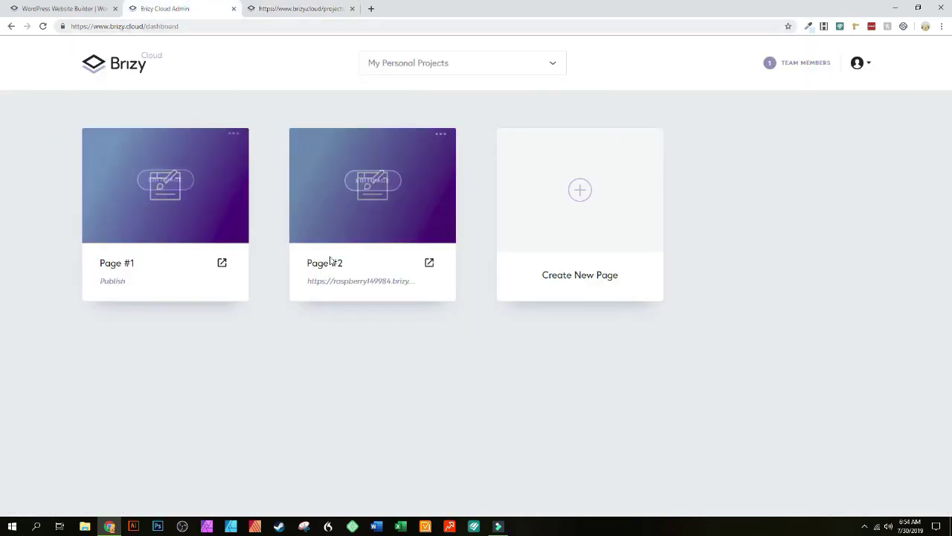
pyautogui.moveTo(336, 262)
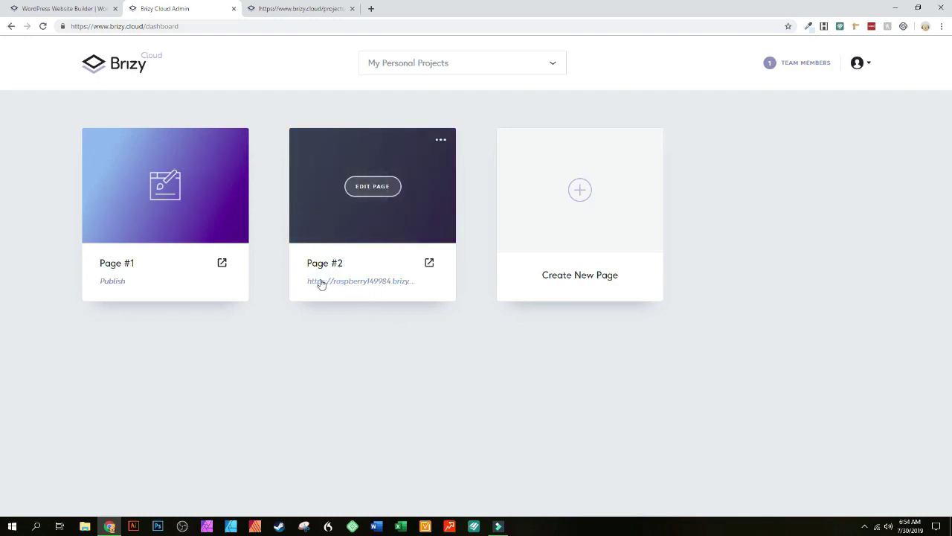
# - Preview Page #2, then choose Publish from its card menu on the dashboard
pyautogui.click(430, 264)
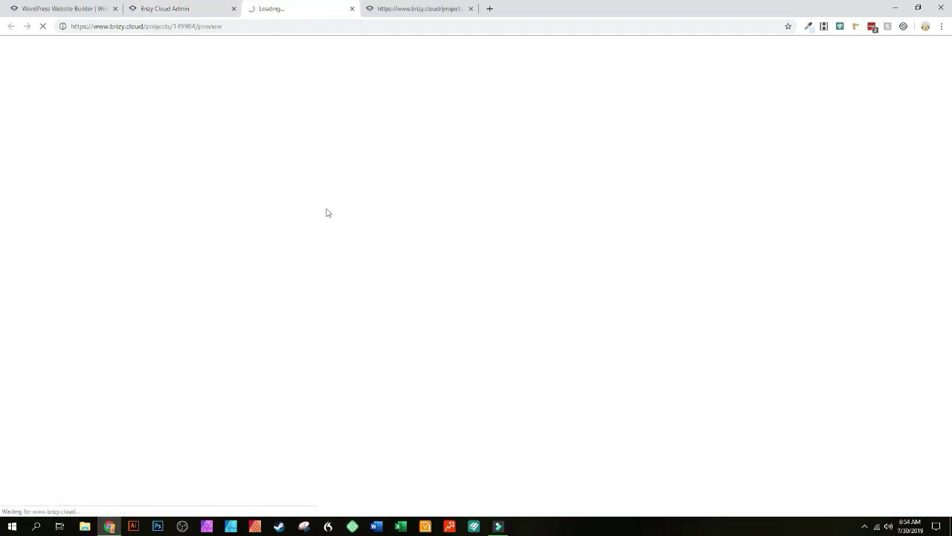
pyautogui.click(184, 7)
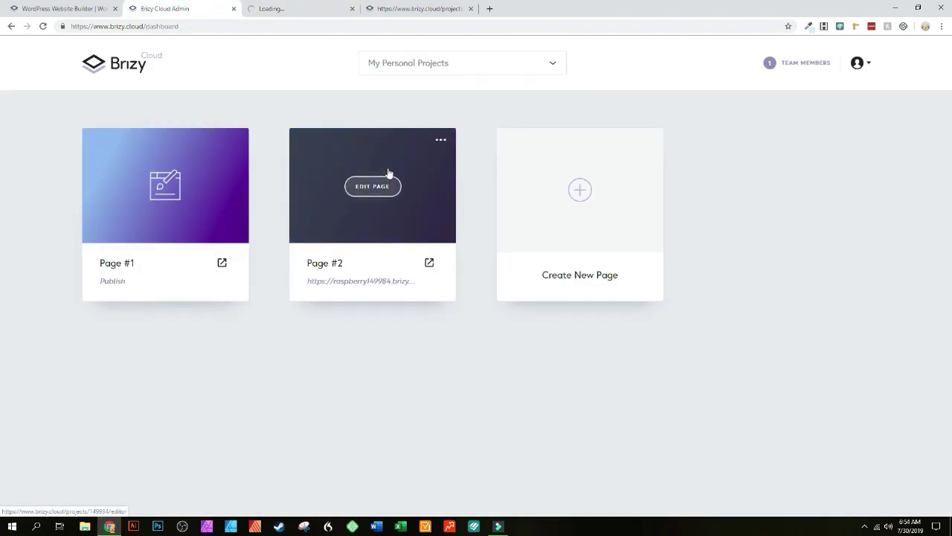
pyautogui.click(441, 139)
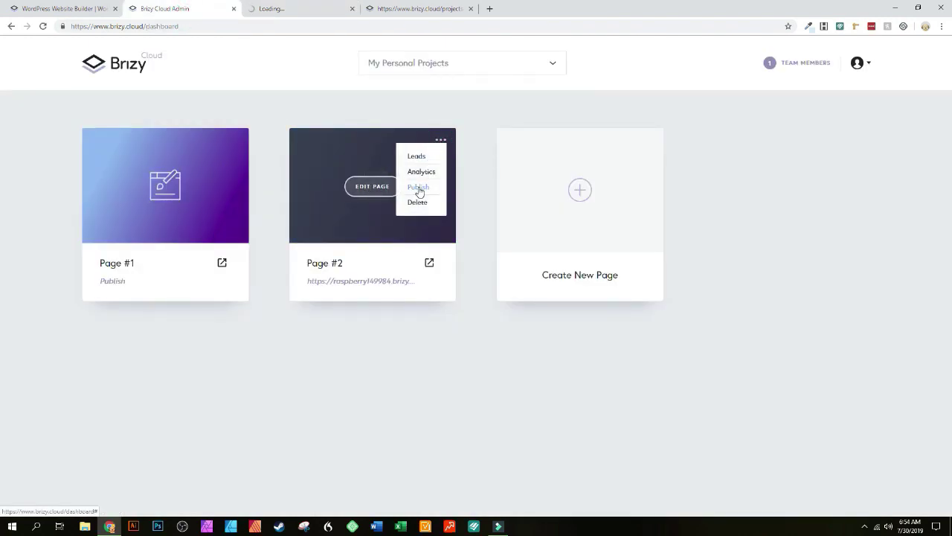
pyautogui.click(418, 187)
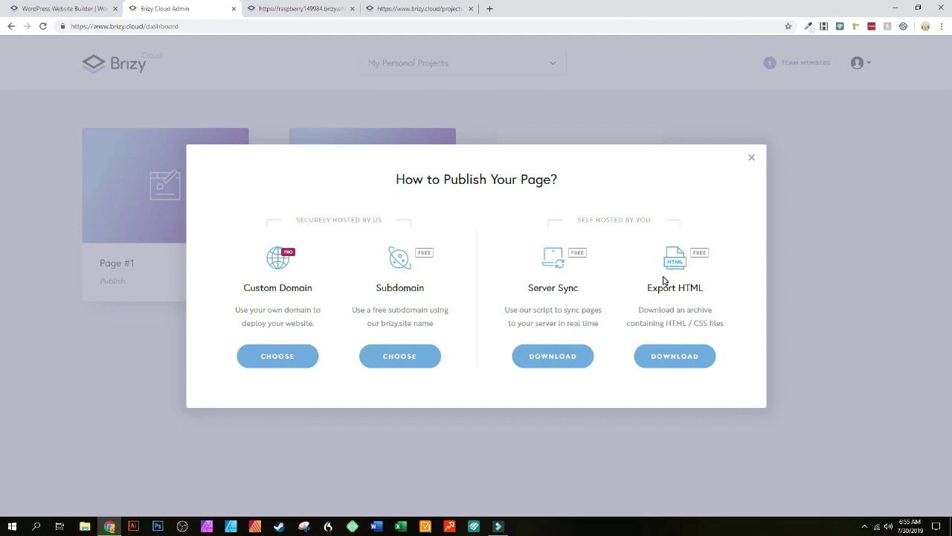
# - Read through the Export HTML / CSS files option description in the publishing dialog
pyautogui.doubleClick(670, 322)
pyautogui.moveTo(687, 323); pyautogui.dragTo(723, 320)
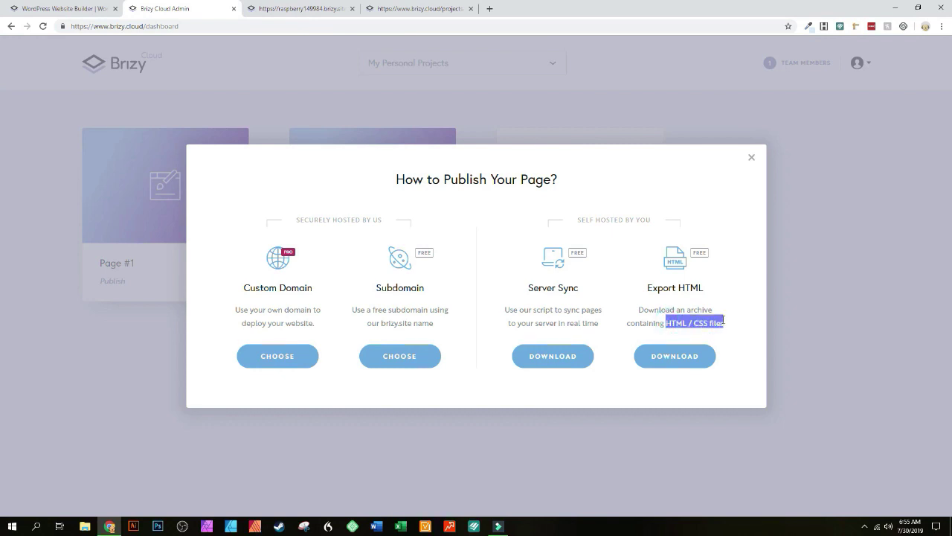
pyautogui.click(641, 195)
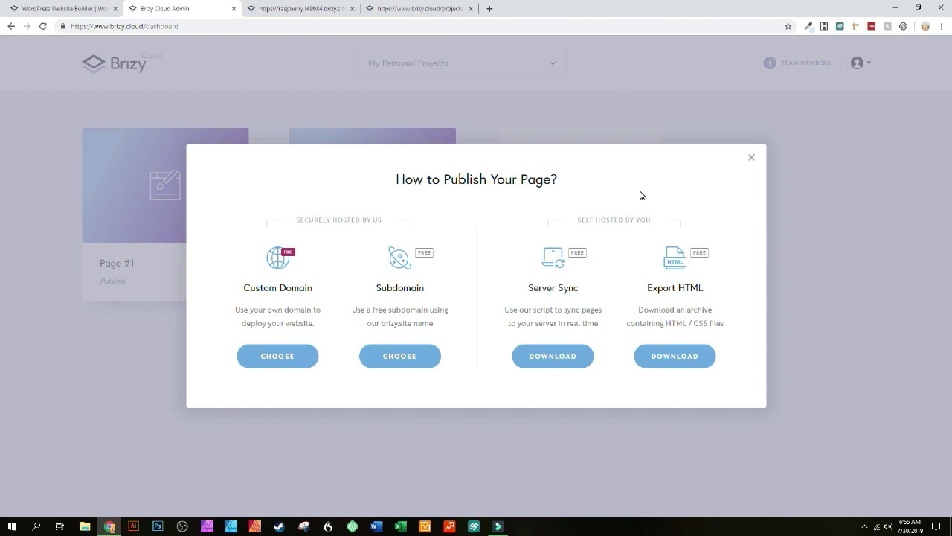
pyautogui.moveTo(632, 311); pyautogui.dragTo(718, 321)
pyautogui.click(660, 287)
pyautogui.click(751, 157)
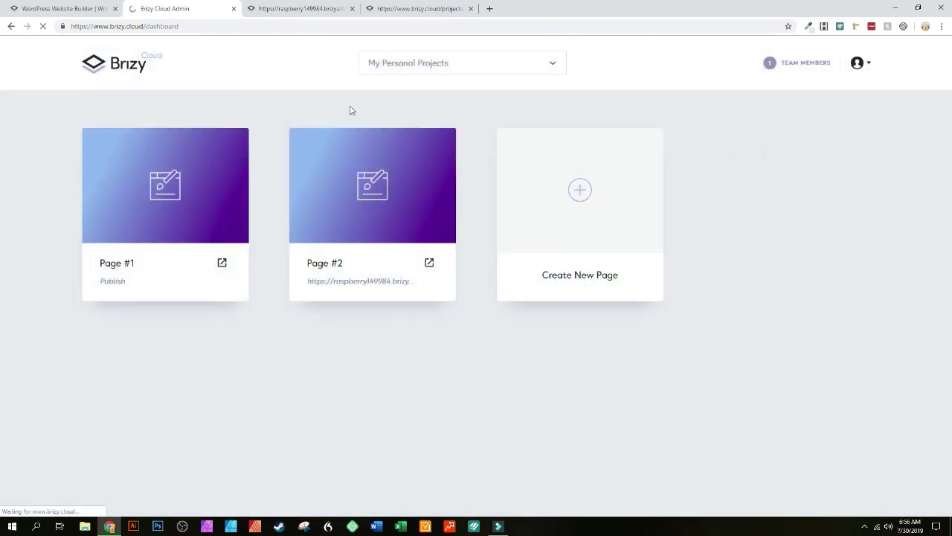
pyautogui.click(85, 11)
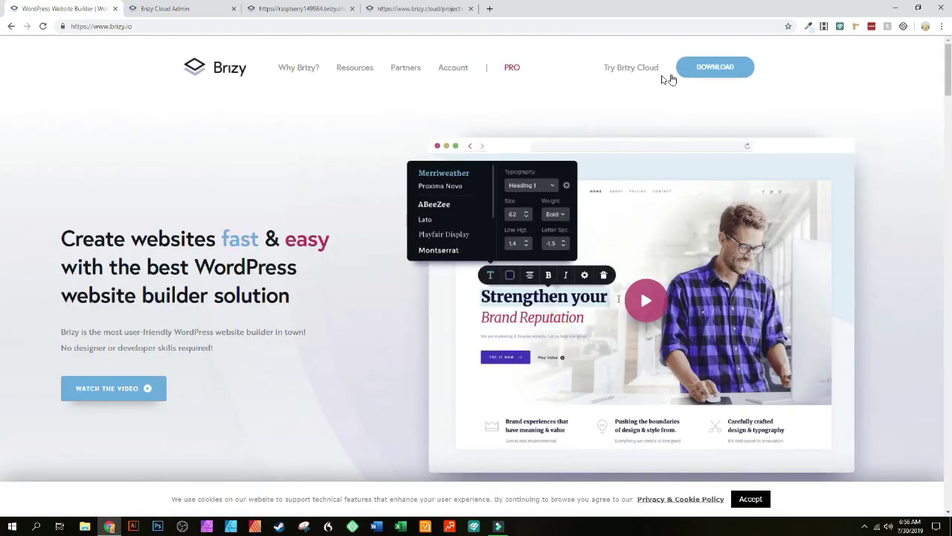
pyautogui.click(638, 77)
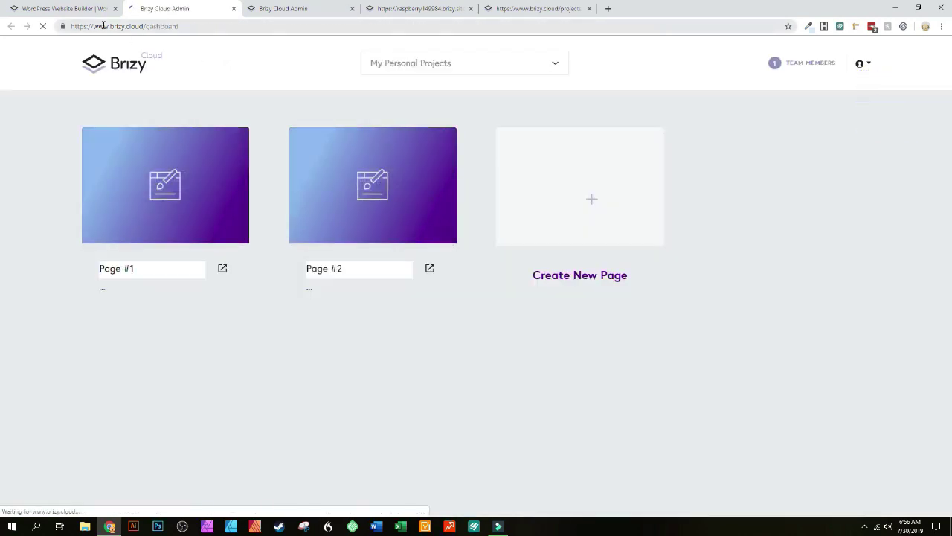
pyautogui.click(135, 67)
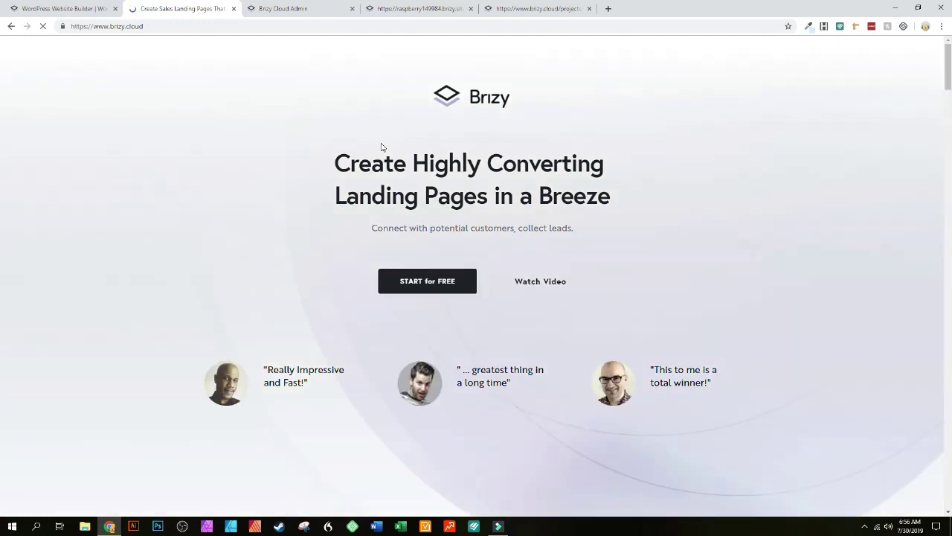
# - Scroll down the brizy.cloud homepage through its Team Members, Mobile Ready and Sub Accounts features
pyautogui.scroll(-1, 358, 234)
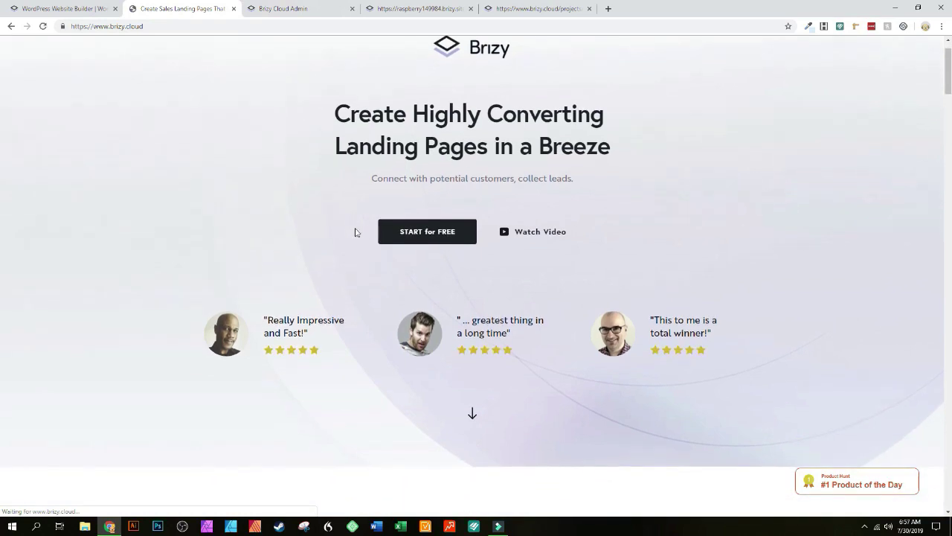
pyautogui.scroll(-3, 357, 234)
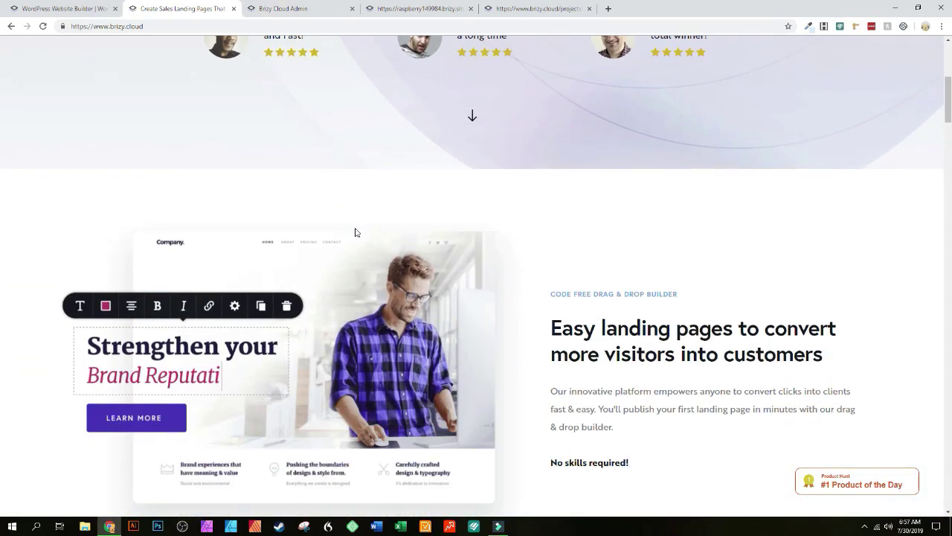
pyautogui.scroll(-3, 355, 232)
pyautogui.scroll(-3, 355, 232)
pyautogui.scroll(-3, 355, 232)
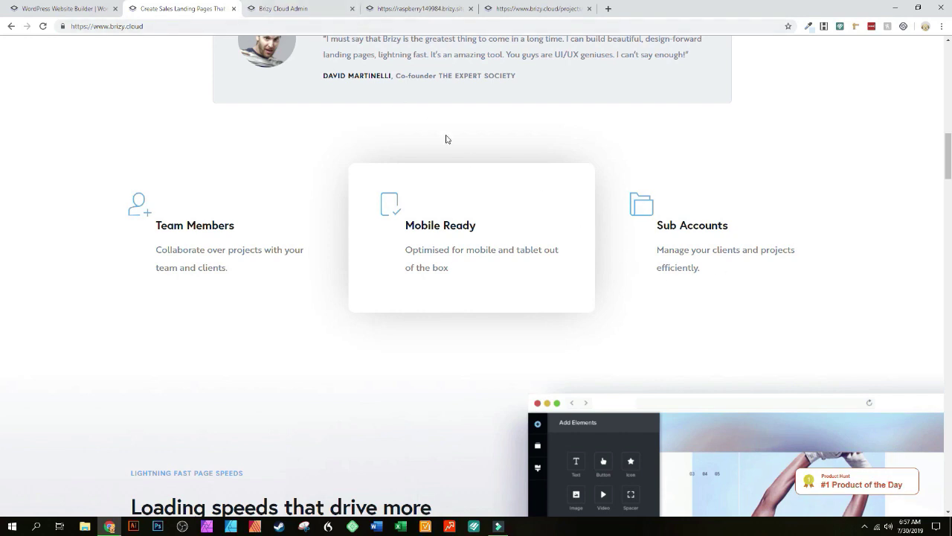
pyautogui.scroll(-2, 446, 294)
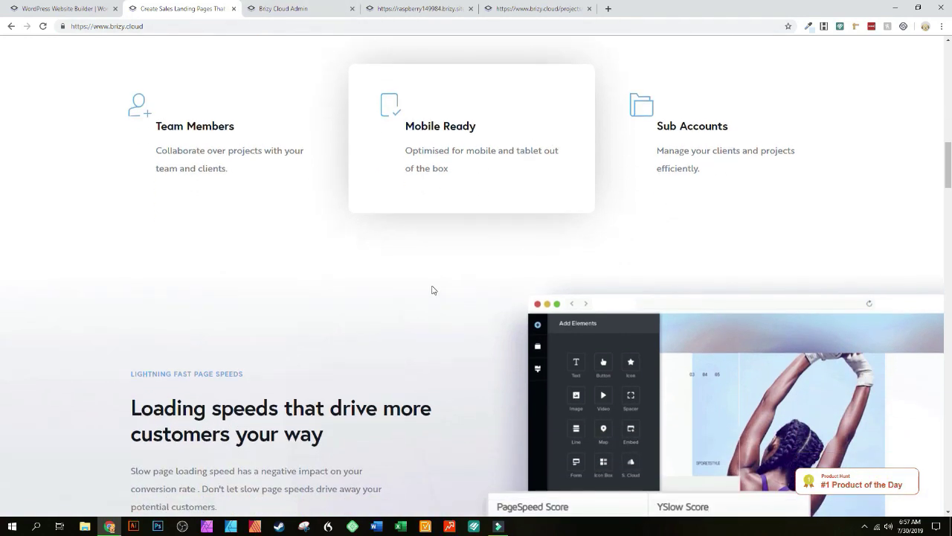
# - Check the My Personal Projects account list on the dashboard, then resume on the Loading speeds section
pyautogui.click(266, 10)
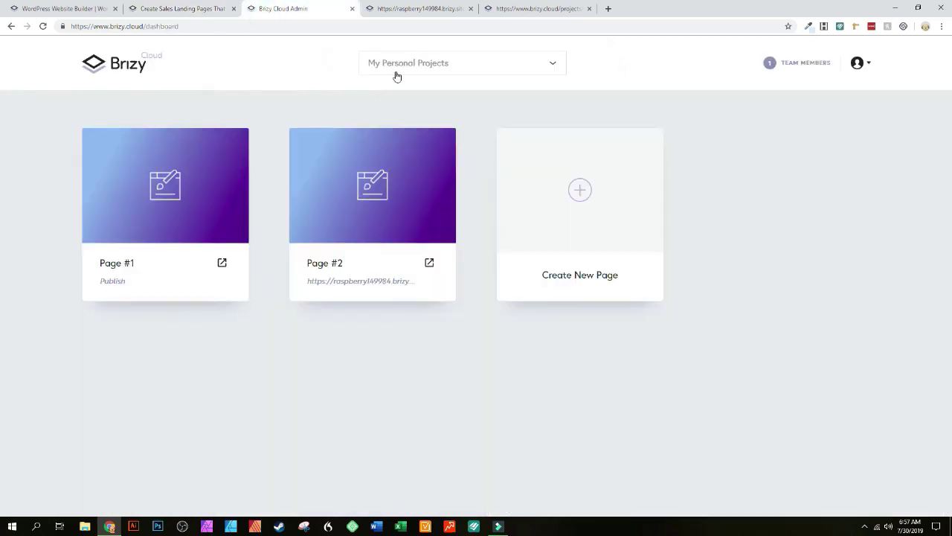
pyautogui.click(460, 67)
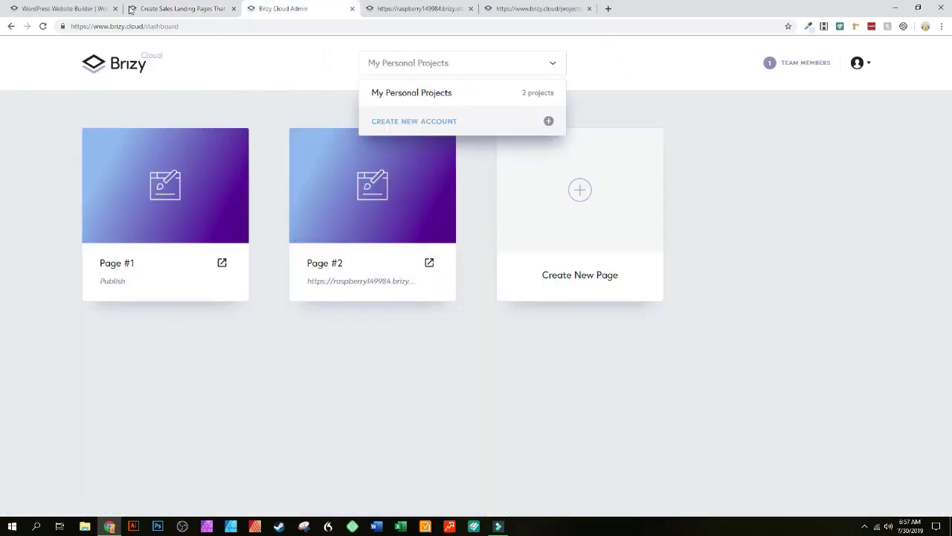
pyautogui.click(193, 8)
pyautogui.scroll(-2, 356, 257)
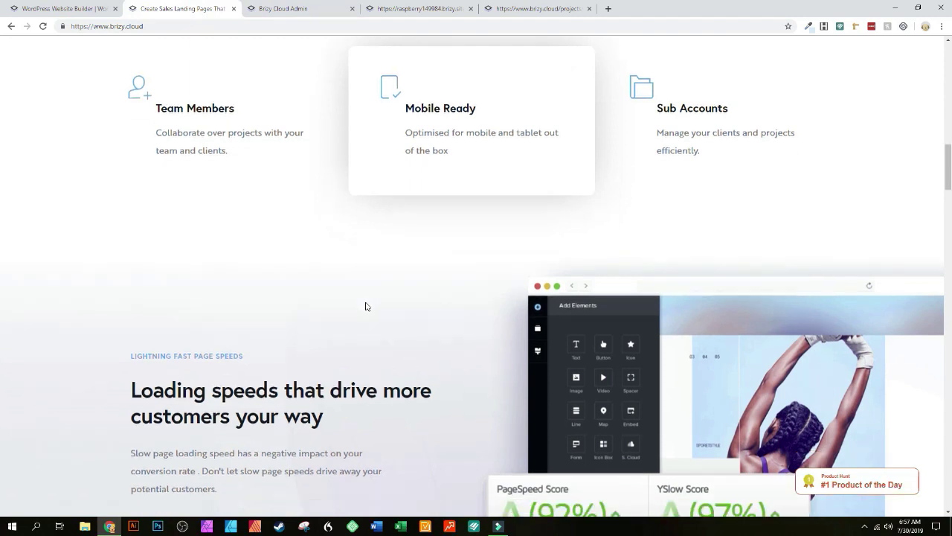
# - Scroll past Loading speeds to the Premium design section: 240 blocks, 150 pages, 16 pop-ups
pyautogui.scroll(-1, 361, 301)
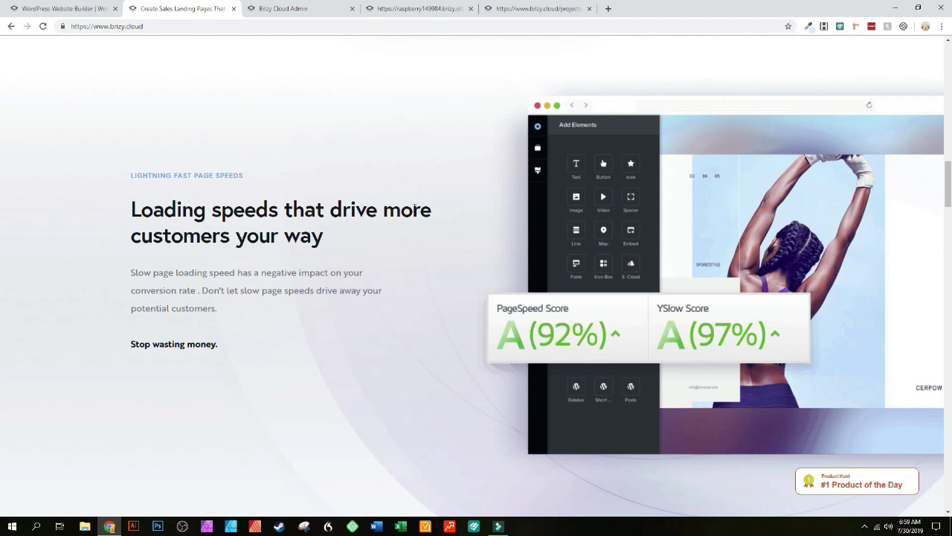
pyautogui.scroll(-2, 368, 177)
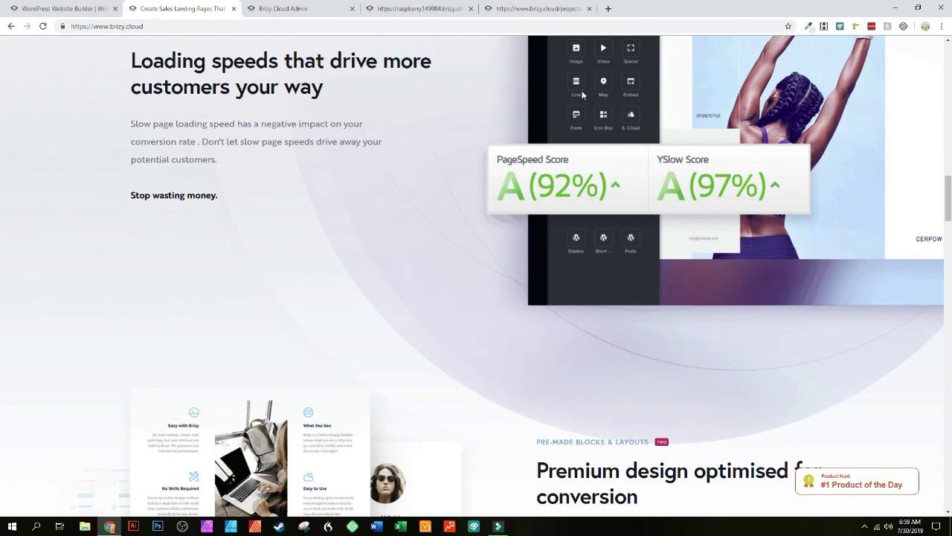
pyautogui.scroll(1, 453, 143)
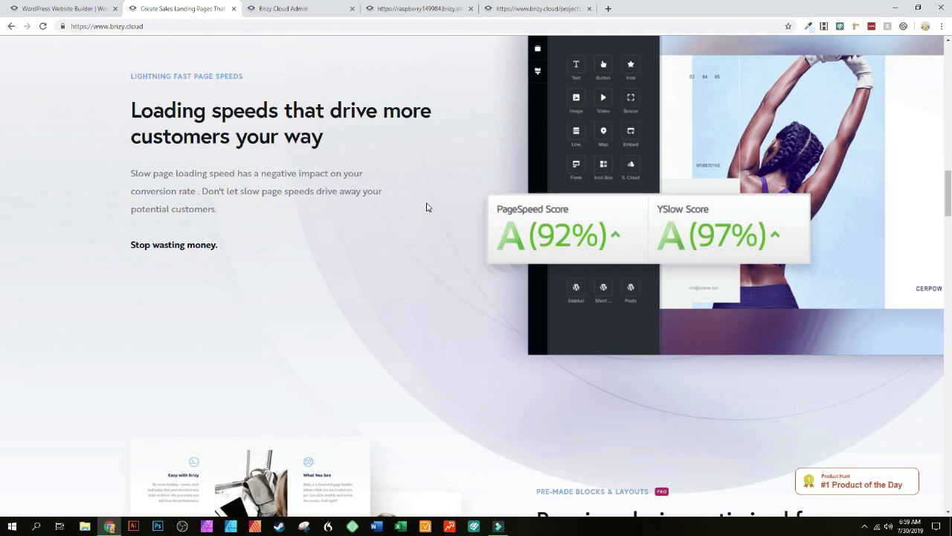
pyautogui.scroll(-2, 352, 281)
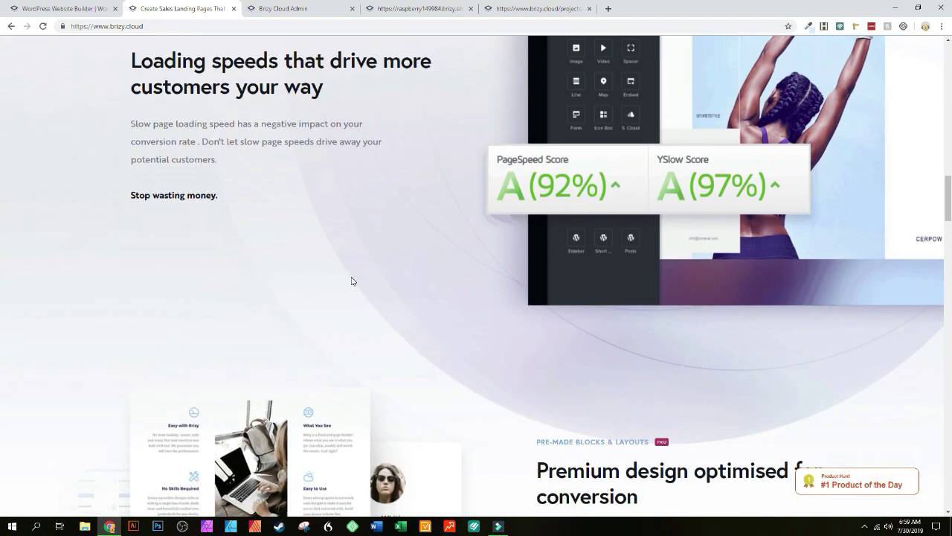
pyautogui.scroll(-2, 353, 280)
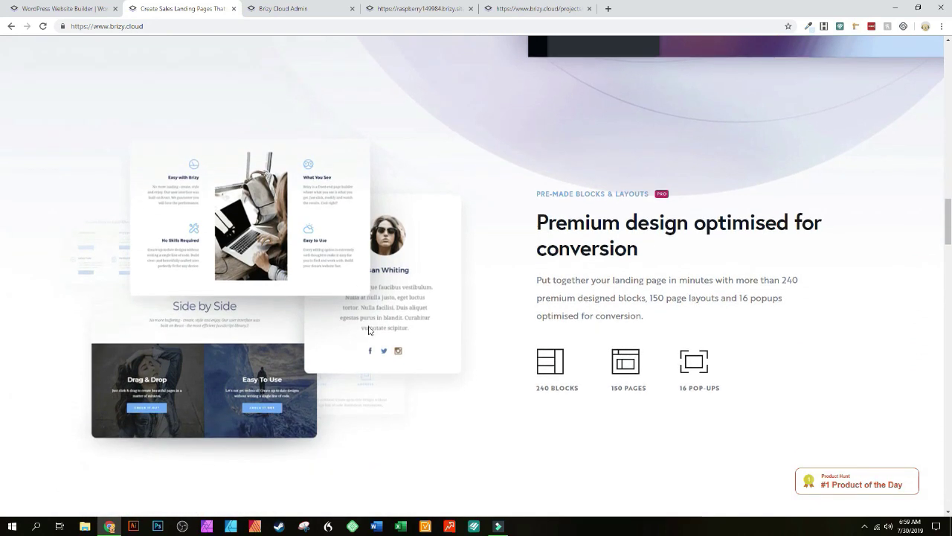
# - Scroll the brizy.cloud homepage past the testimonial to the Mailchimp-style marketing app integration cards
pyautogui.scroll(-1, 367, 328)
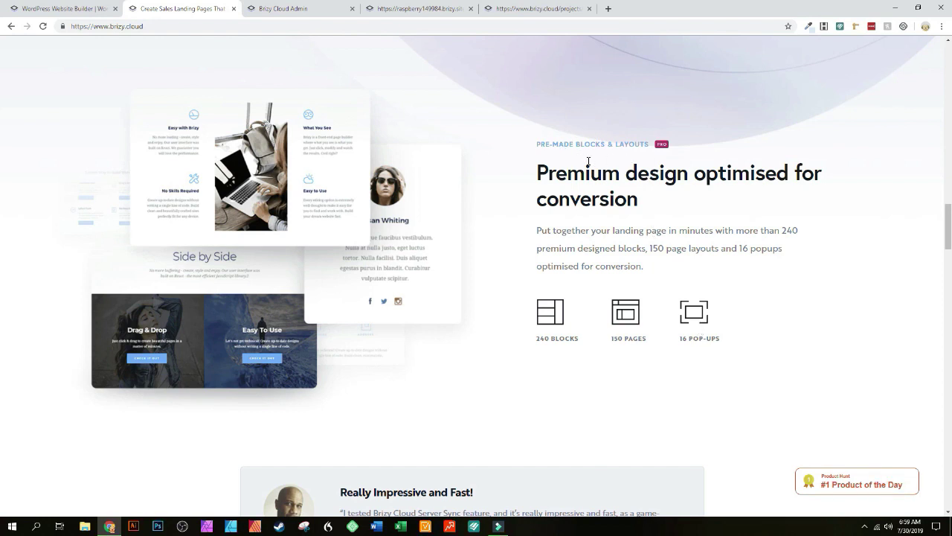
pyautogui.scroll(-1, 601, 364)
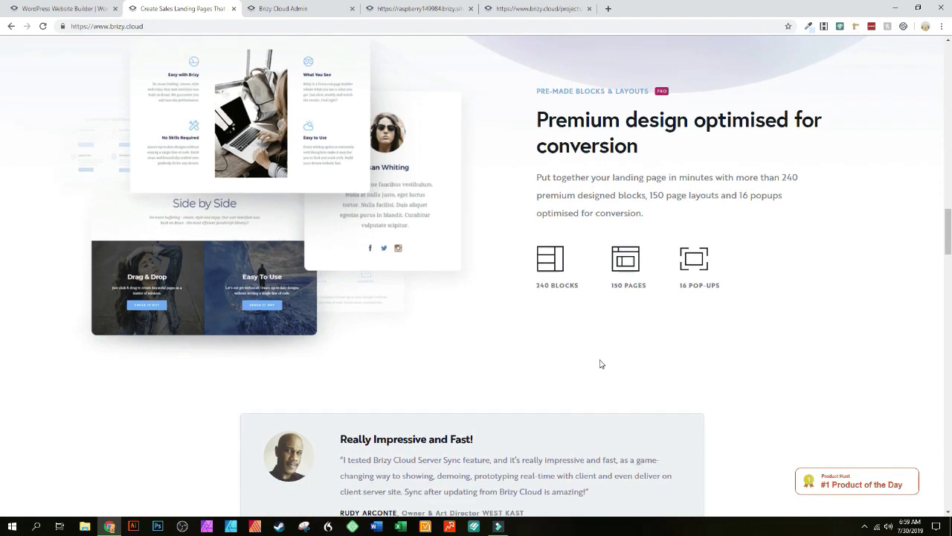
pyautogui.scroll(-1, 601, 363)
pyautogui.scroll(1, 600, 361)
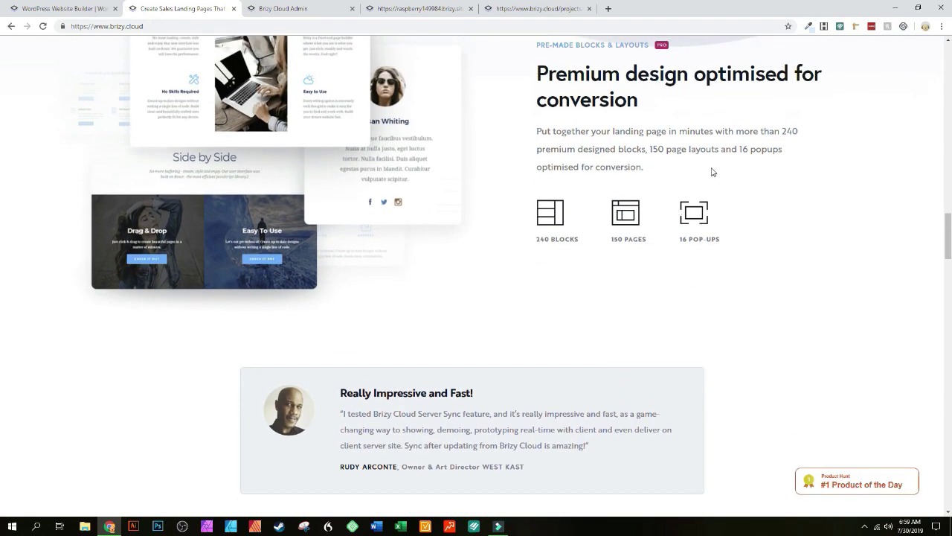
pyautogui.scroll(1, 679, 251)
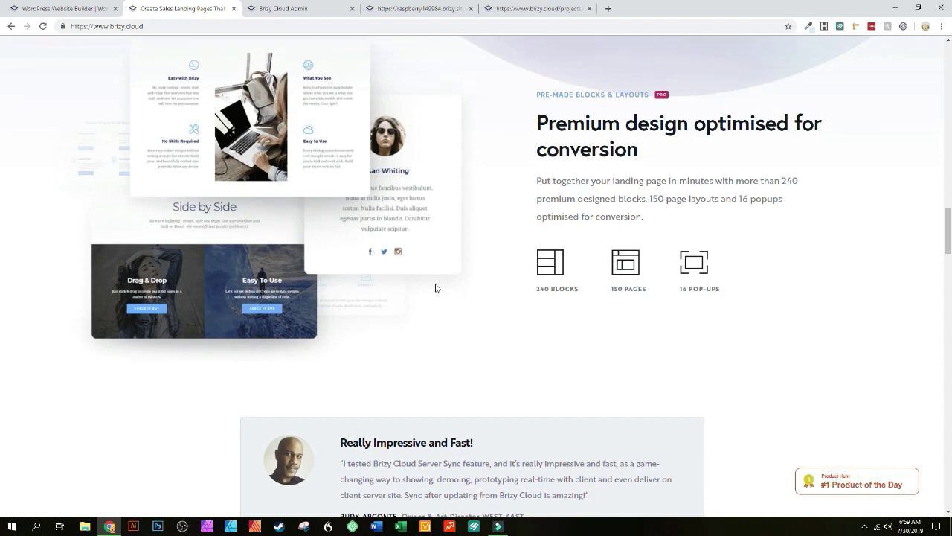
pyautogui.scroll(-2, 323, 348)
pyautogui.scroll(-3, 322, 348)
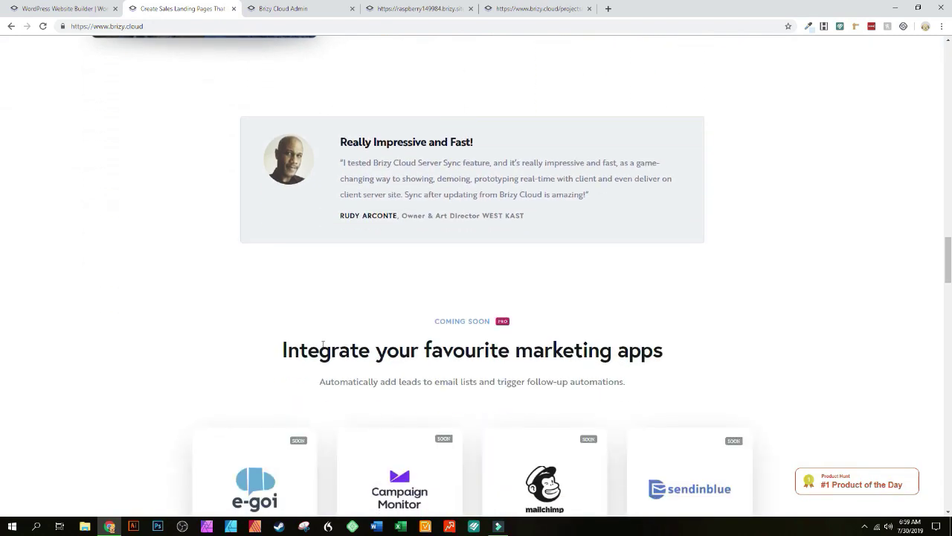
# - Scroll past the integration cards and Coming Soon Features to Custom Domain, Subdomain, Server Sync and Export HTML
pyautogui.scroll(-3, 323, 348)
pyautogui.scroll(-1, 323, 348)
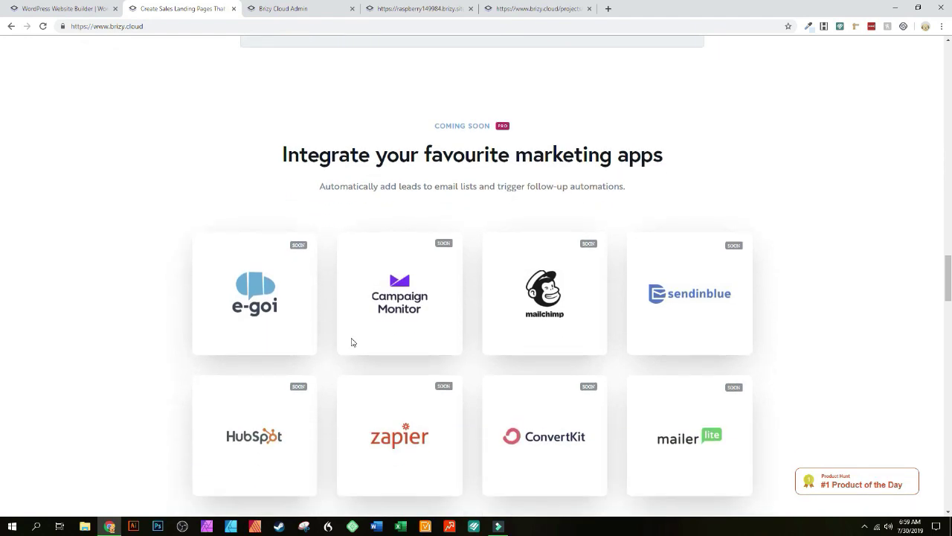
pyautogui.scroll(-1, 352, 342)
pyautogui.scroll(-1, 338, 341)
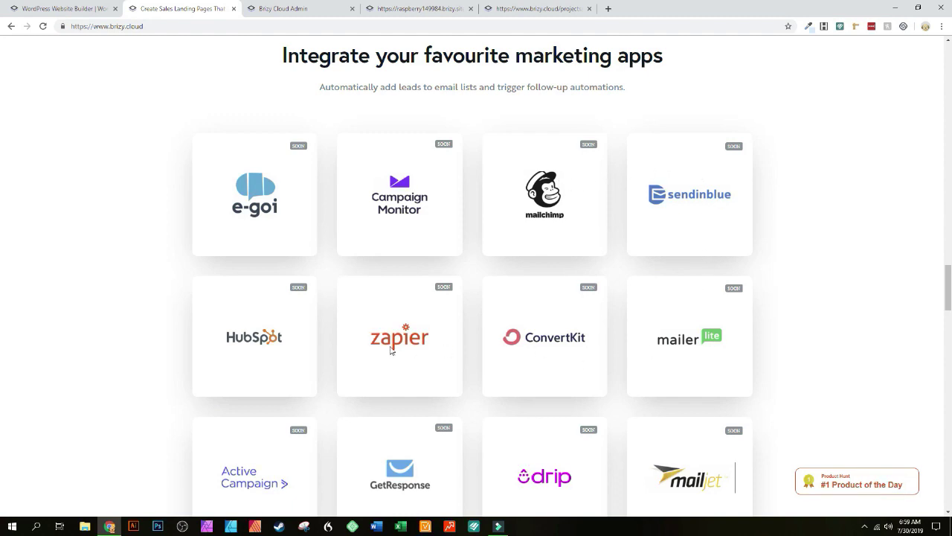
pyautogui.scroll(-2, 637, 290)
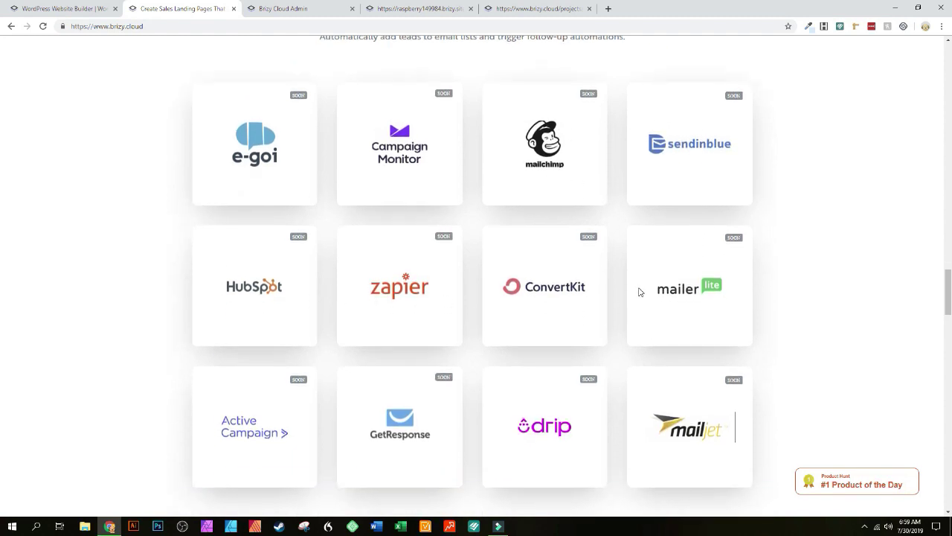
pyautogui.scroll(2, 269, 313)
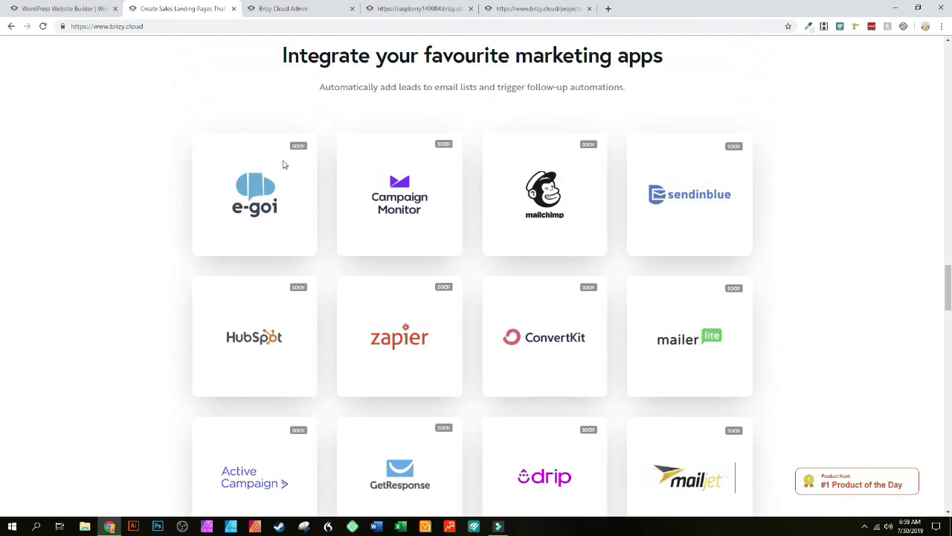
pyautogui.scroll(-1, 594, 273)
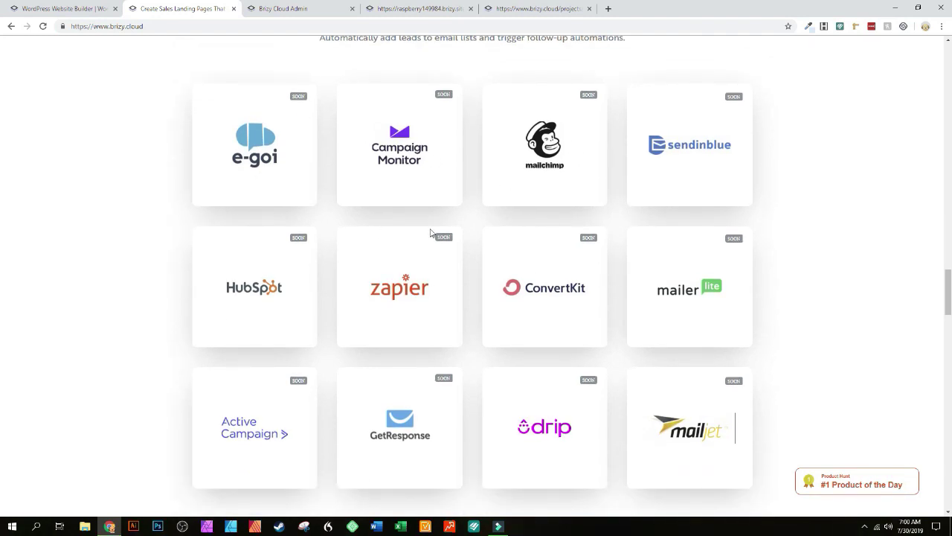
pyautogui.scroll(-3, 435, 246)
pyautogui.scroll(-4, 437, 255)
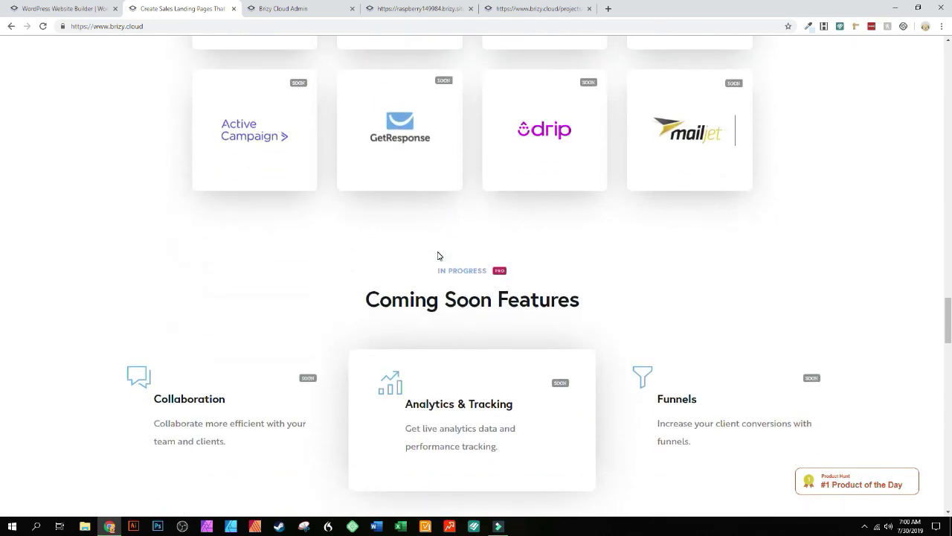
pyautogui.scroll(-1, 240, 256)
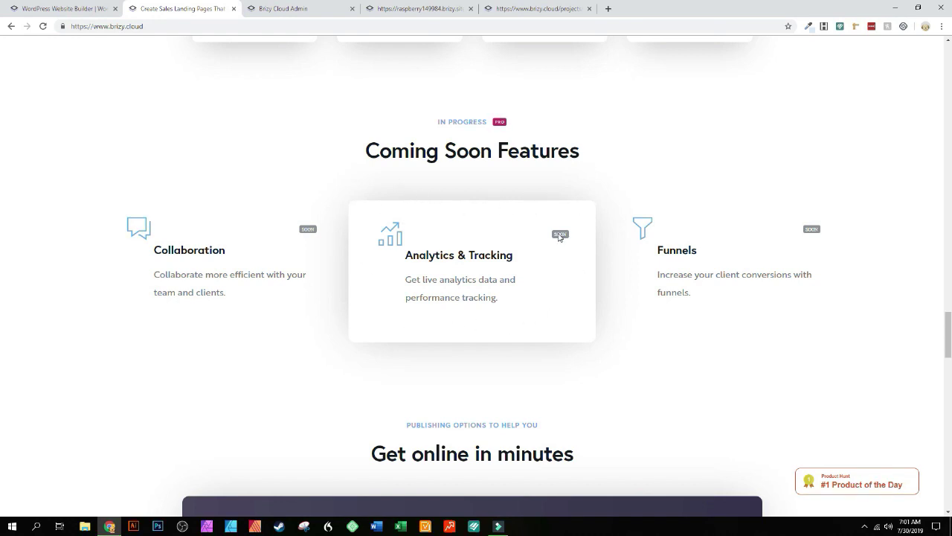
pyautogui.scroll(-2, 557, 304)
pyautogui.scroll(-3, 556, 301)
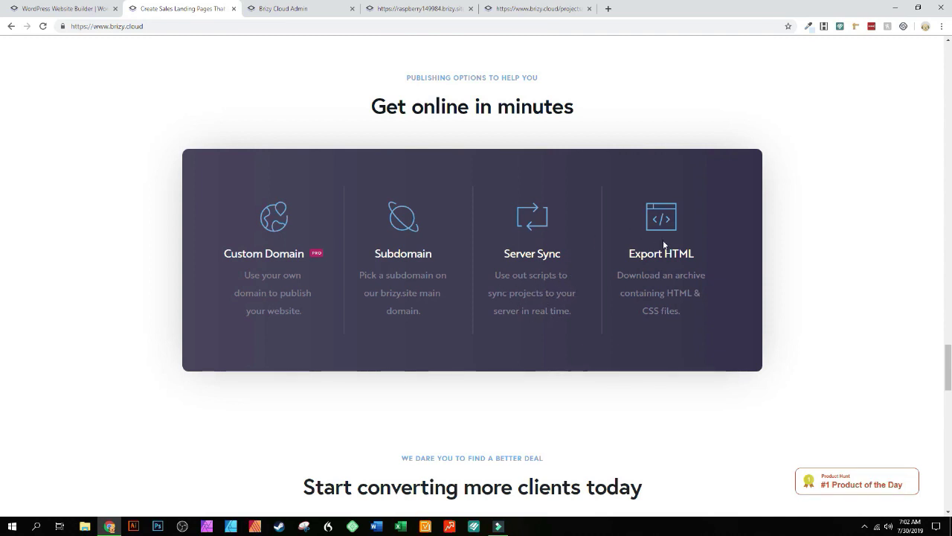
pyautogui.scroll(-1, 515, 308)
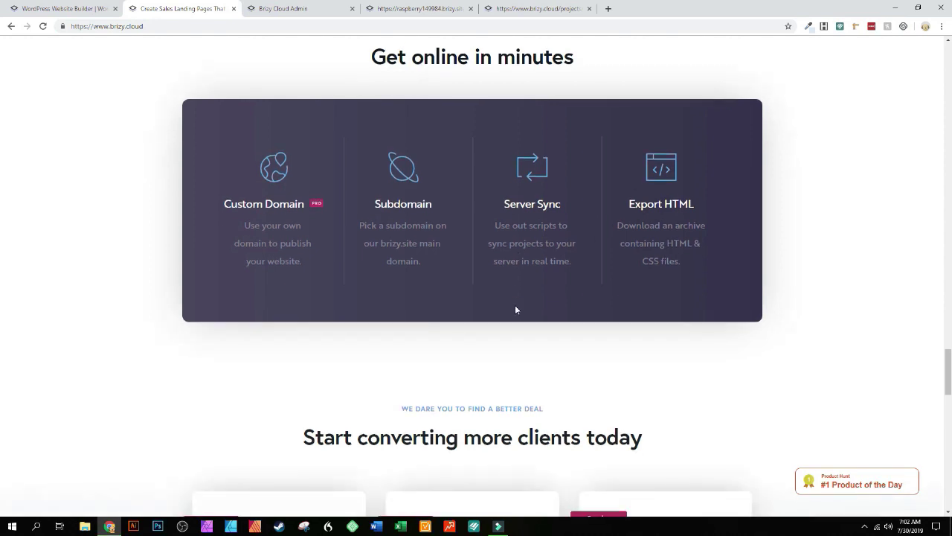
pyautogui.scroll(-2, 516, 308)
pyautogui.scroll(-5, 516, 308)
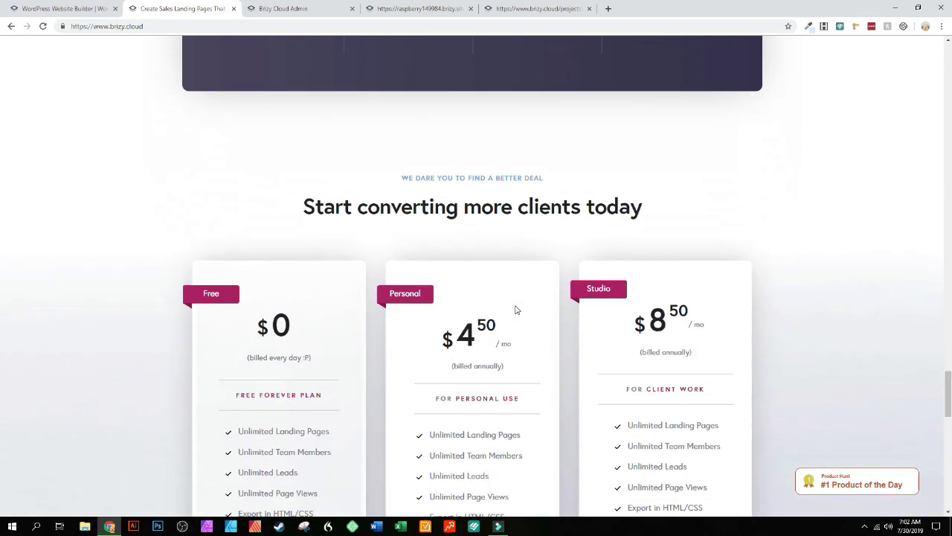
pyautogui.scroll(-1, 510, 341)
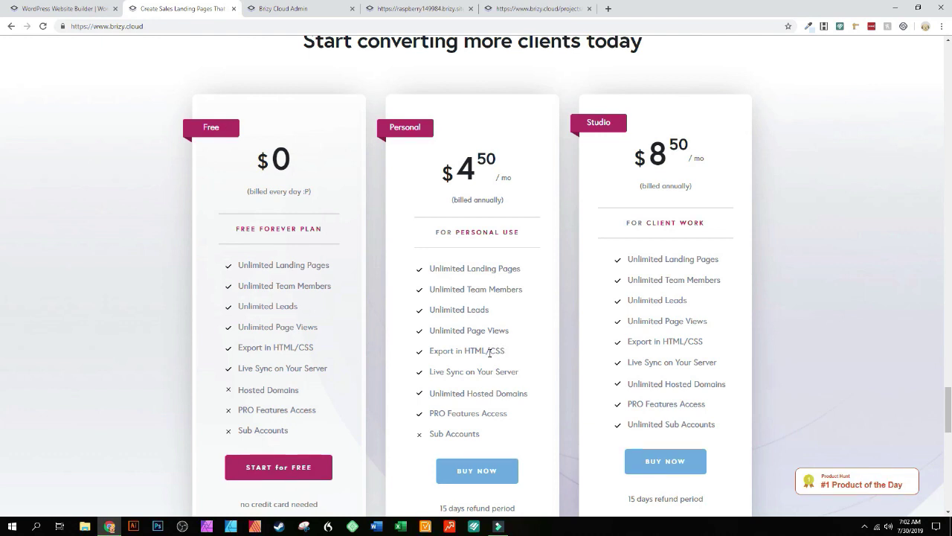
pyautogui.scroll(1, 489, 353)
pyautogui.scroll(-1, 489, 355)
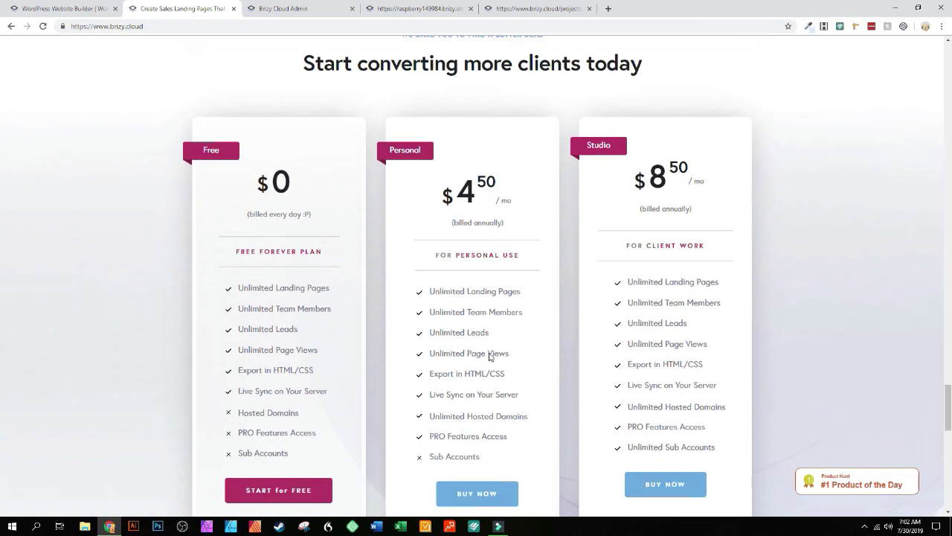
pyautogui.scroll(-2, 489, 357)
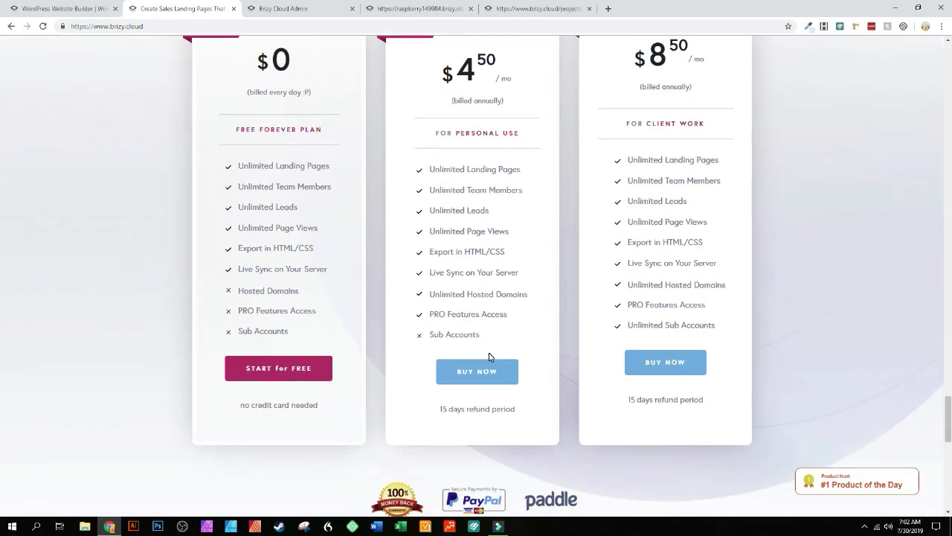
pyautogui.scroll(2, 490, 357)
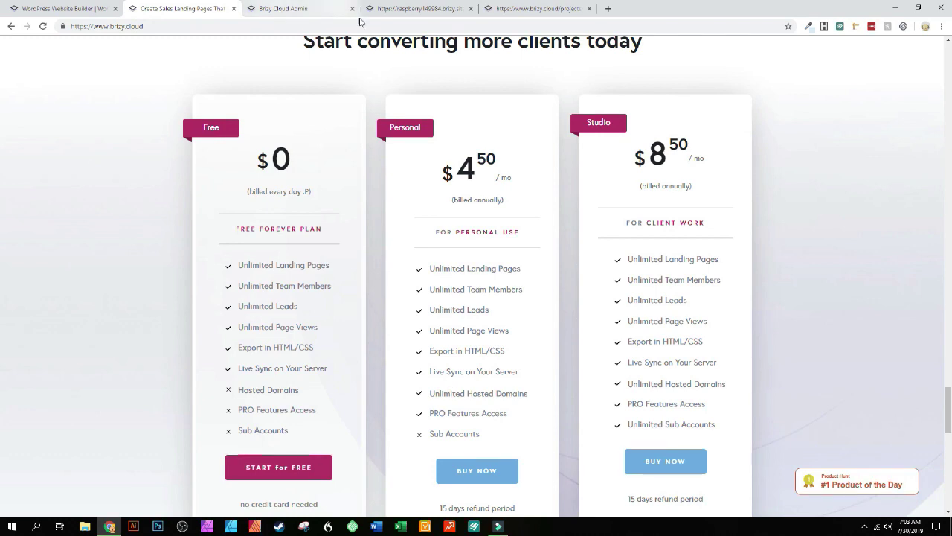
# - Check the published brizy.site page's web address, then return to the Brizy Cloud Admin dashboard
pyautogui.click(408, 9)
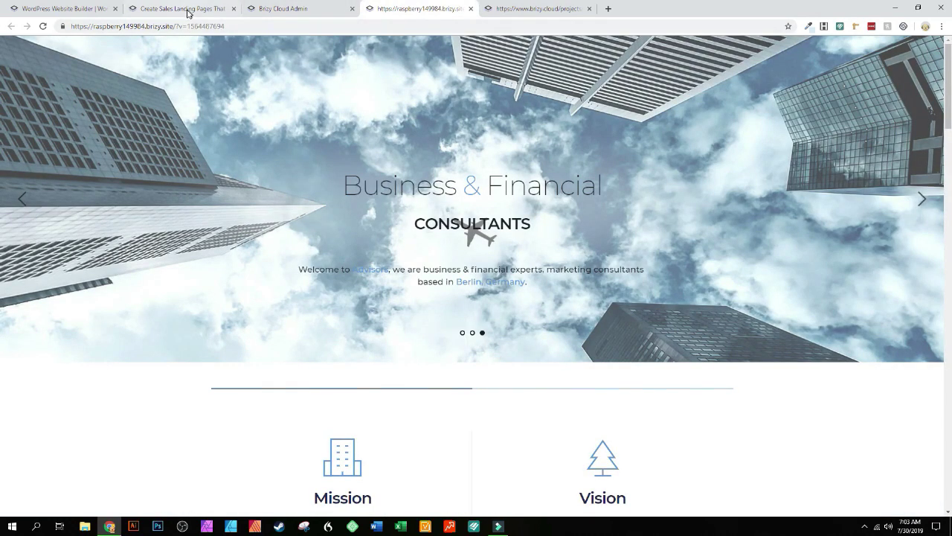
pyautogui.moveTo(78, 26); pyautogui.dragTo(257, 26)
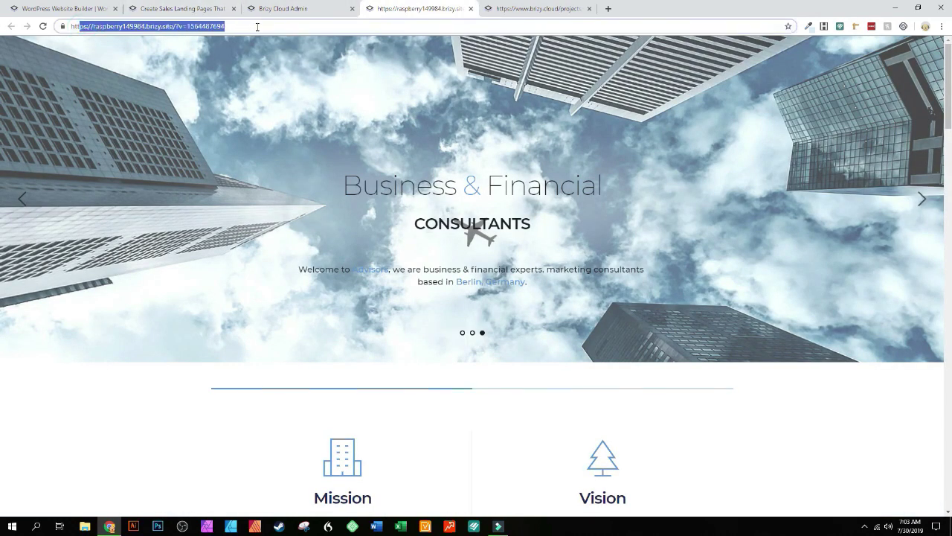
pyautogui.click(257, 27)
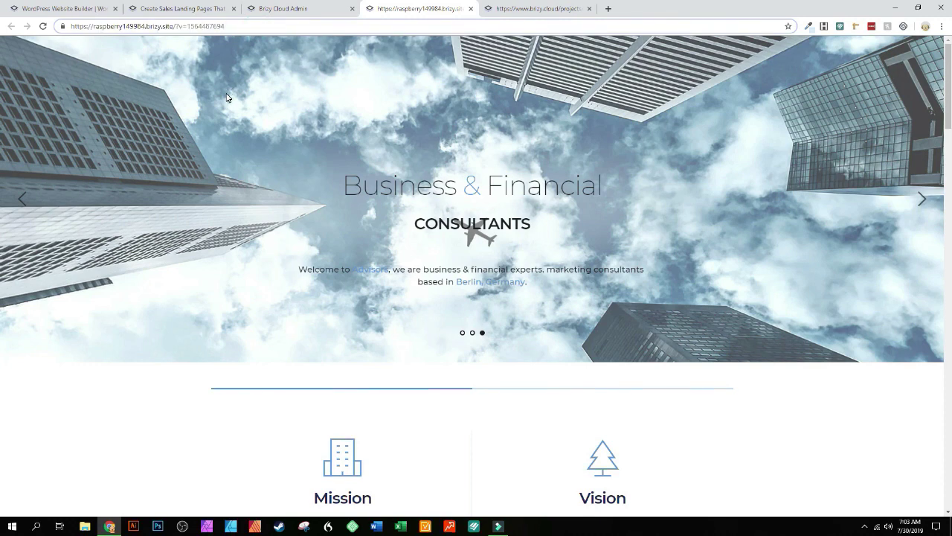
pyautogui.click(281, 10)
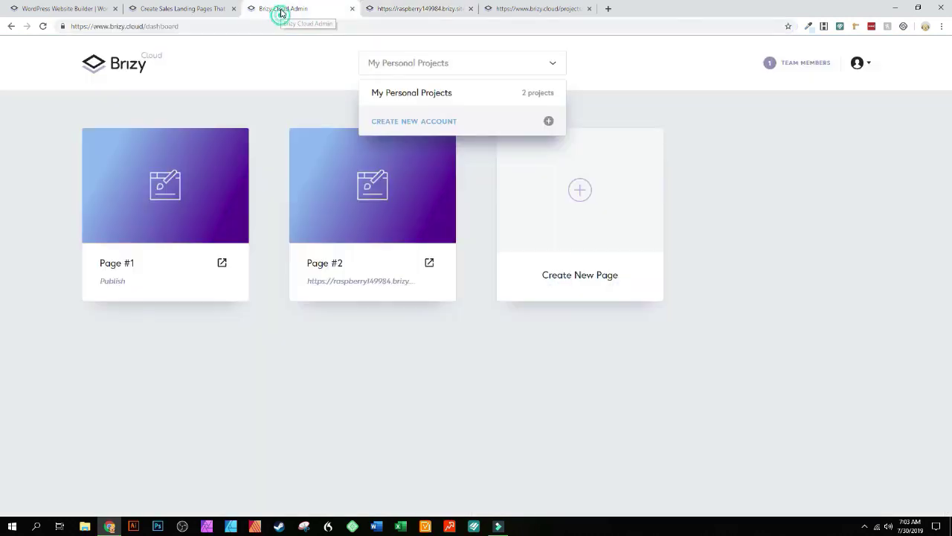
# - Switch back to the 'Create Sales Landing Pages' tab with the brizy.cloud pricing plans
pyautogui.click(184, 6)
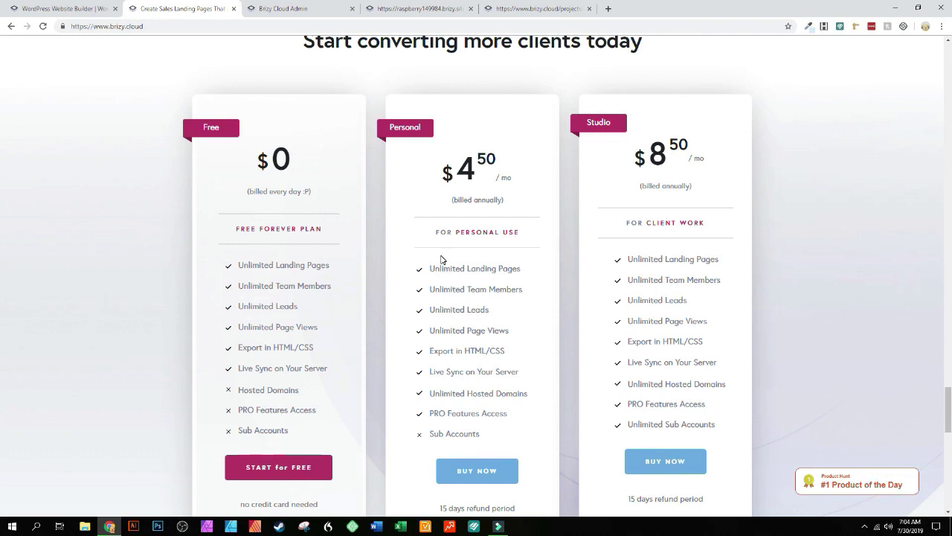
pyautogui.scroll(-1, 442, 256)
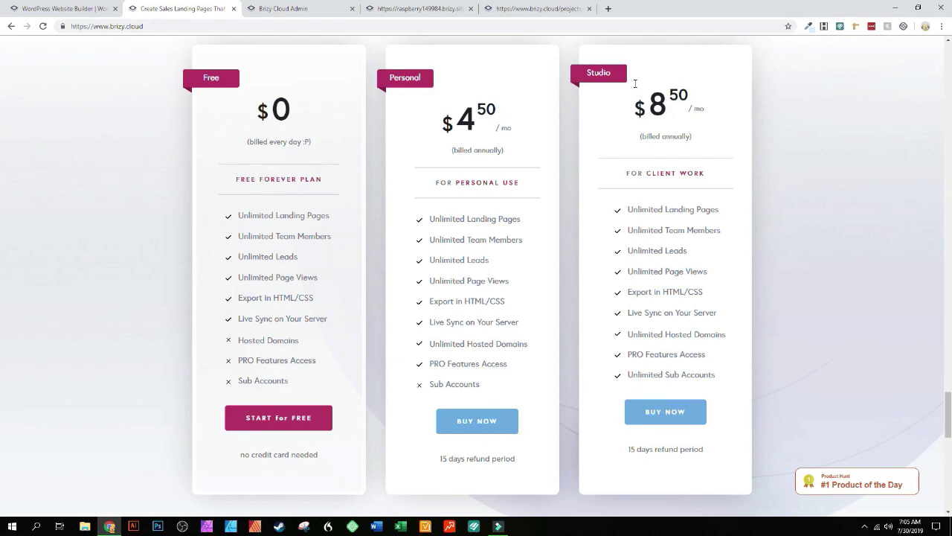
pyautogui.scroll(-2, 616, 186)
pyautogui.scroll(-6, 604, 221)
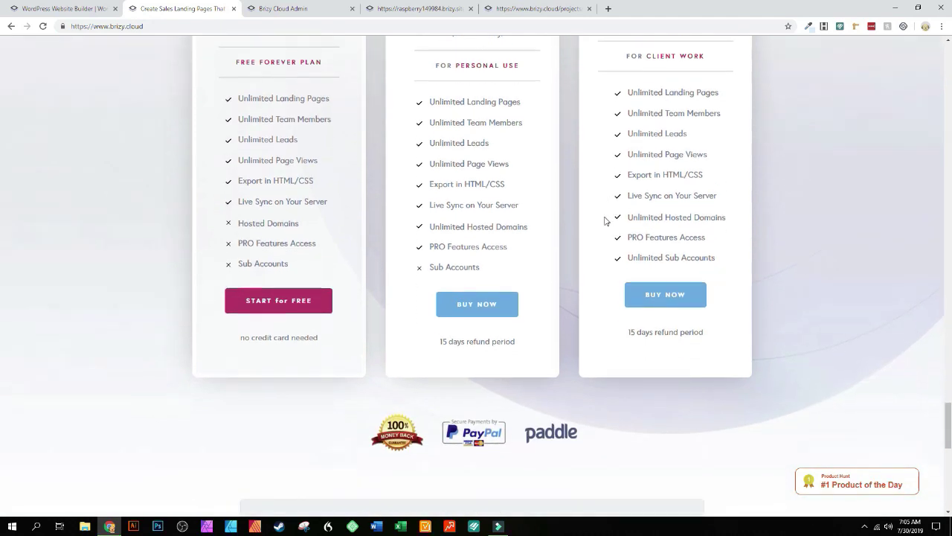
pyautogui.scroll(-7, 605, 221)
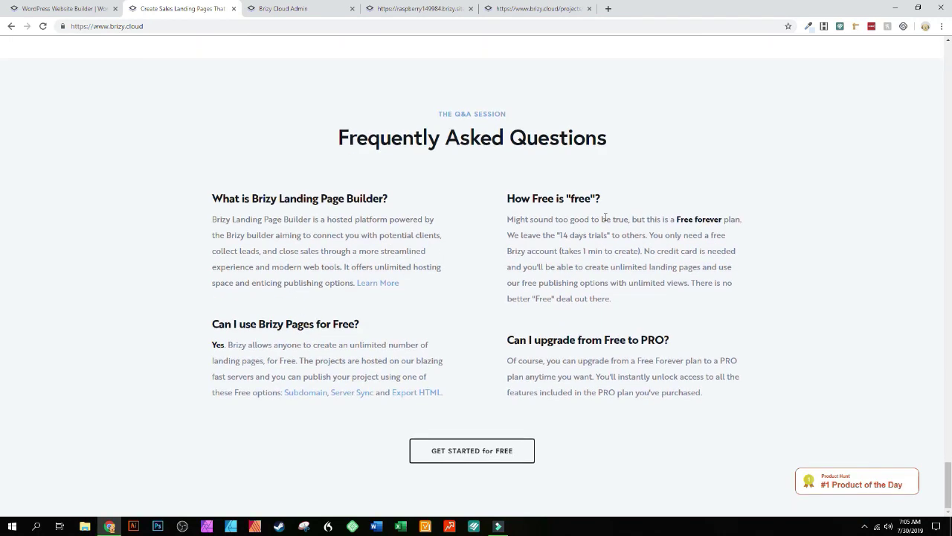
pyautogui.scroll(15, 604, 218)
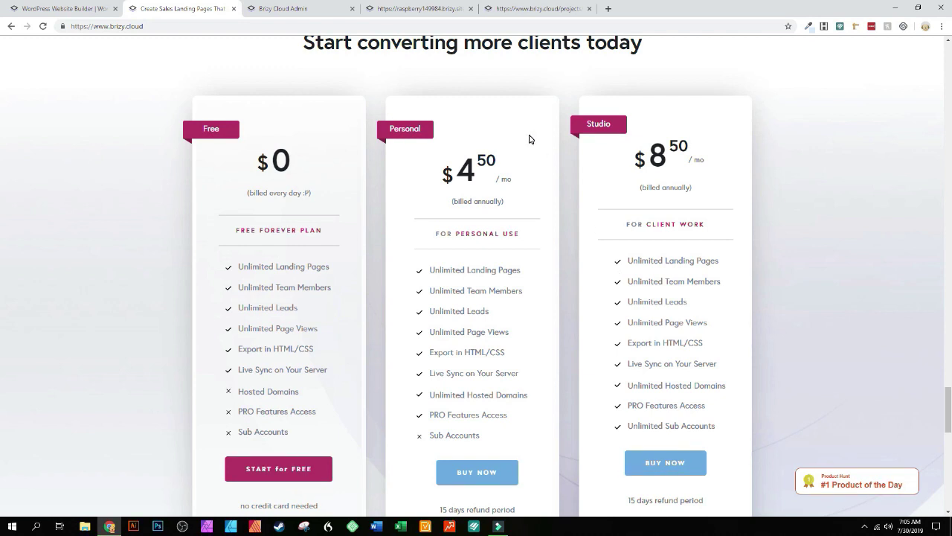
pyautogui.click(308, 14)
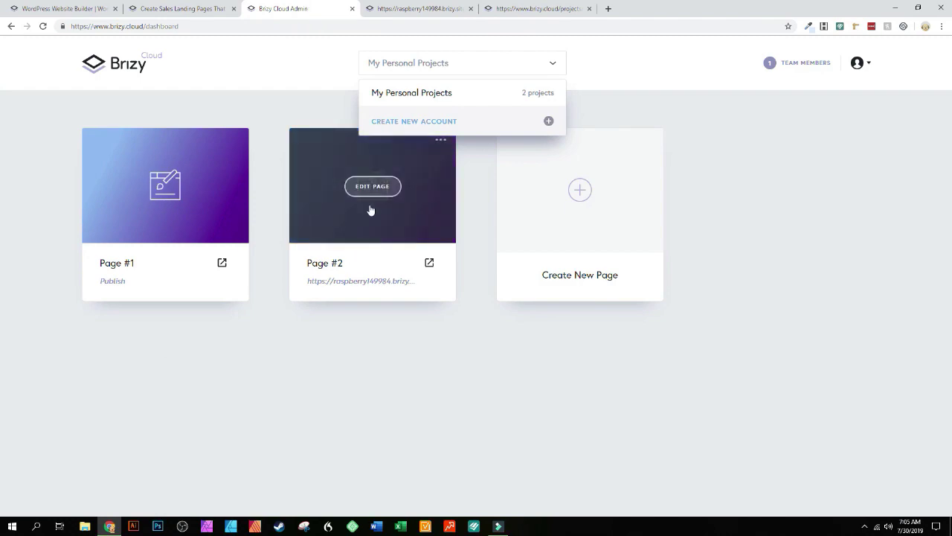
pyautogui.click(399, 376)
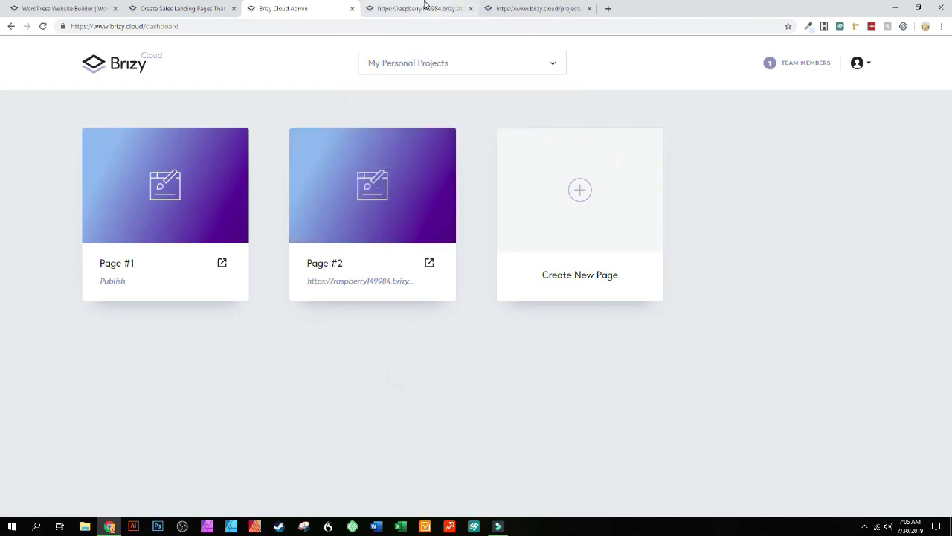
pyautogui.click(422, 10)
pyautogui.scroll(-10, 370, 308)
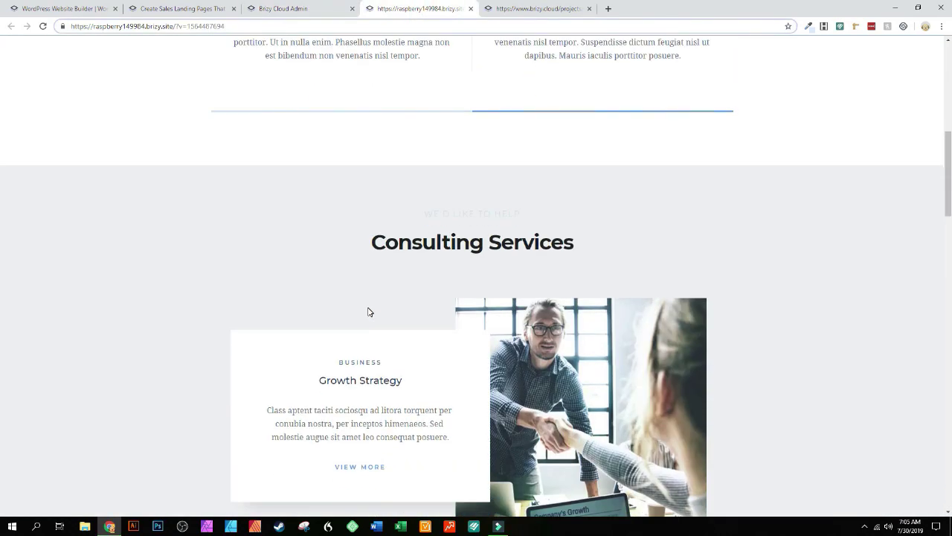
pyautogui.scroll(-10, 369, 312)
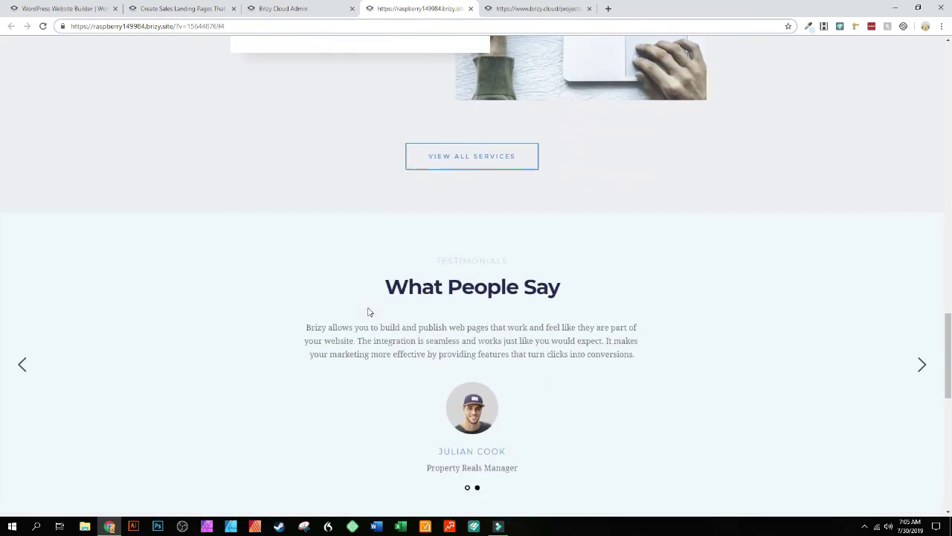
pyautogui.scroll(-6, 368, 312)
pyautogui.scroll(9, 368, 312)
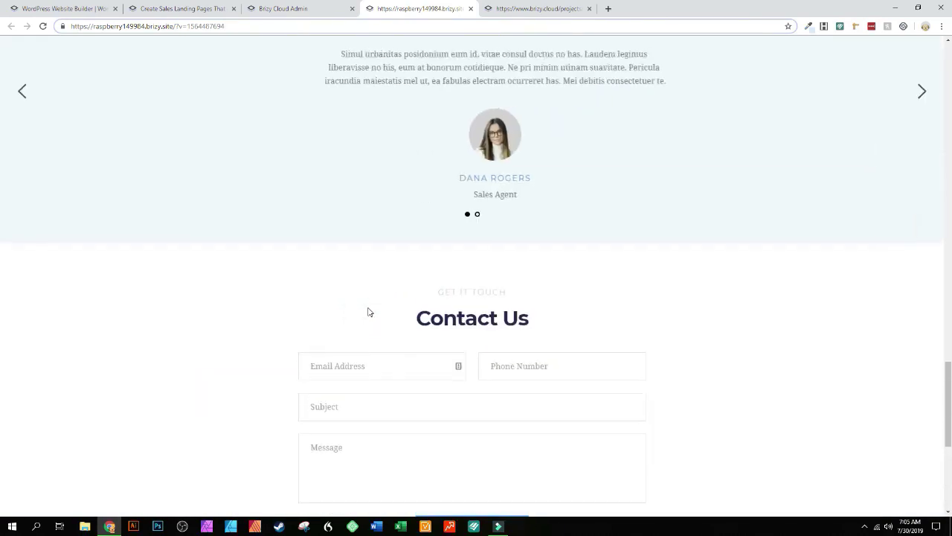
pyautogui.scroll(10, 367, 312)
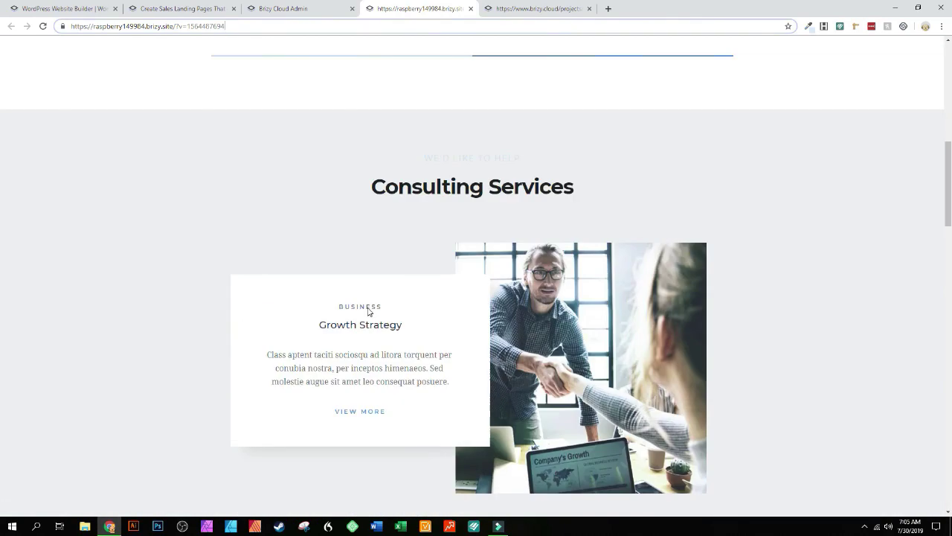
pyautogui.scroll(2, 367, 312)
pyautogui.scroll(-3, 367, 311)
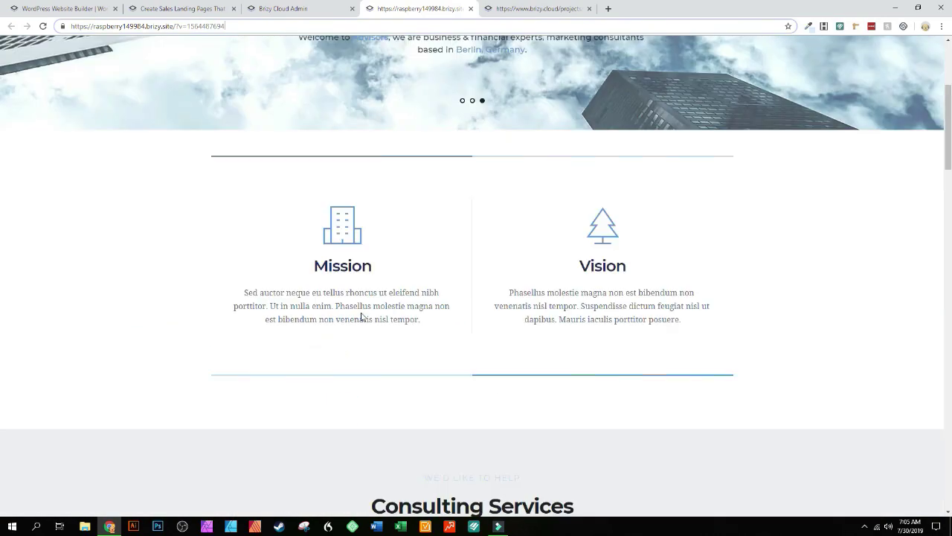
pyautogui.scroll(3, 361, 315)
pyautogui.click(281, 12)
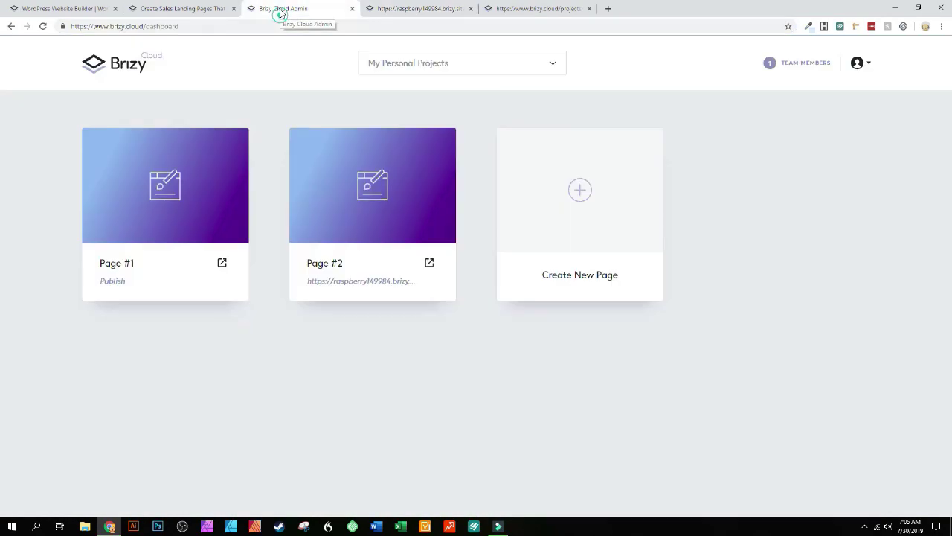
pyautogui.click(172, 9)
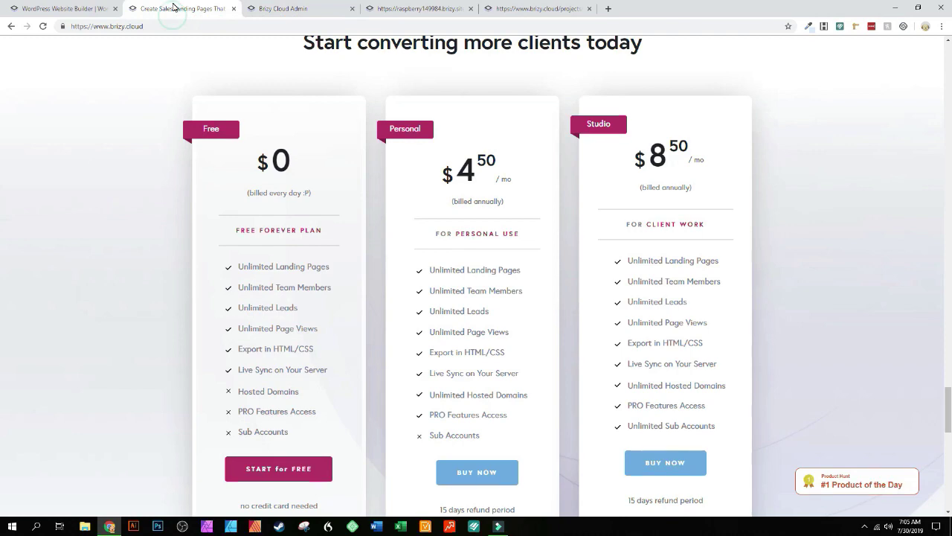
# - Scroll back up to the 'Create Highly Converting Landing Pages in a Breeze' hero and its five-star testimonials
pyautogui.scroll(2, 510, 314)
pyautogui.scroll(7, 491, 317)
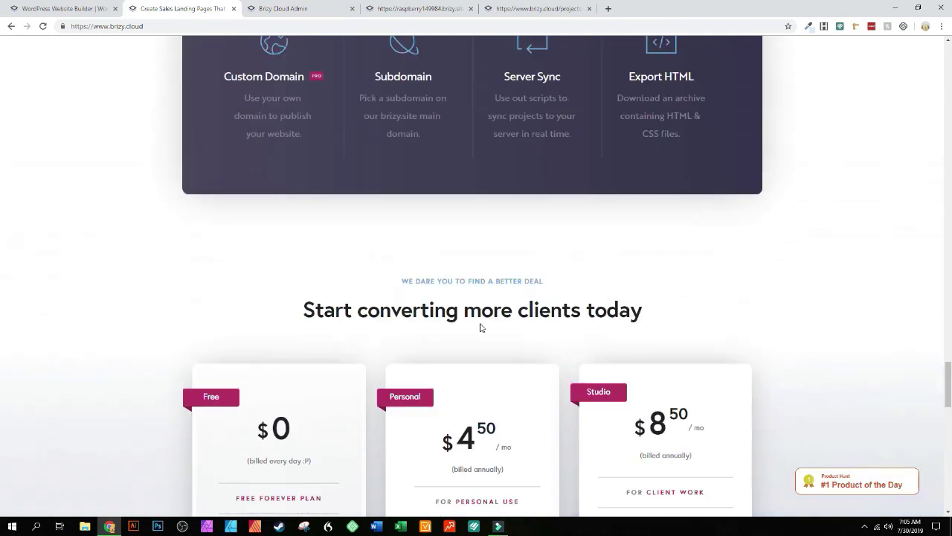
pyautogui.scroll(9, 473, 319)
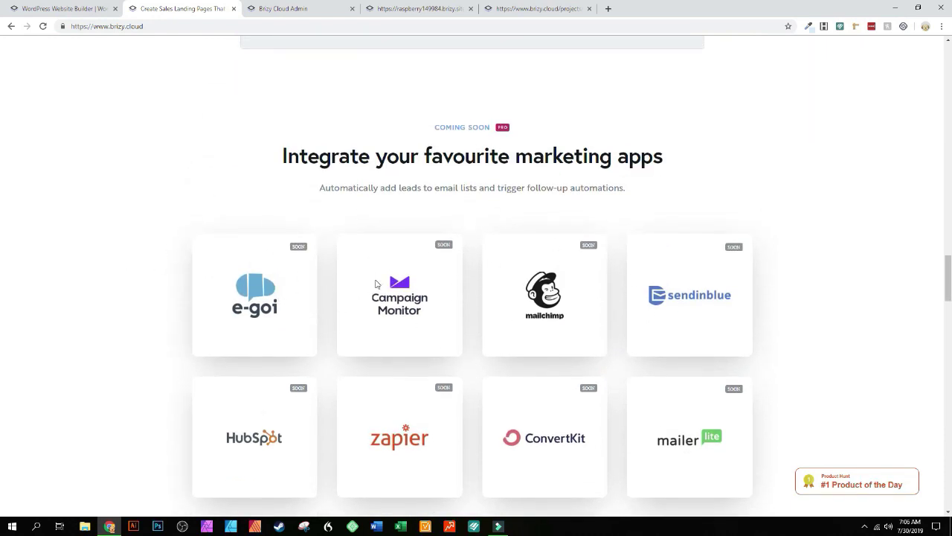
pyautogui.scroll(3, 387, 320)
pyautogui.scroll(6, 375, 335)
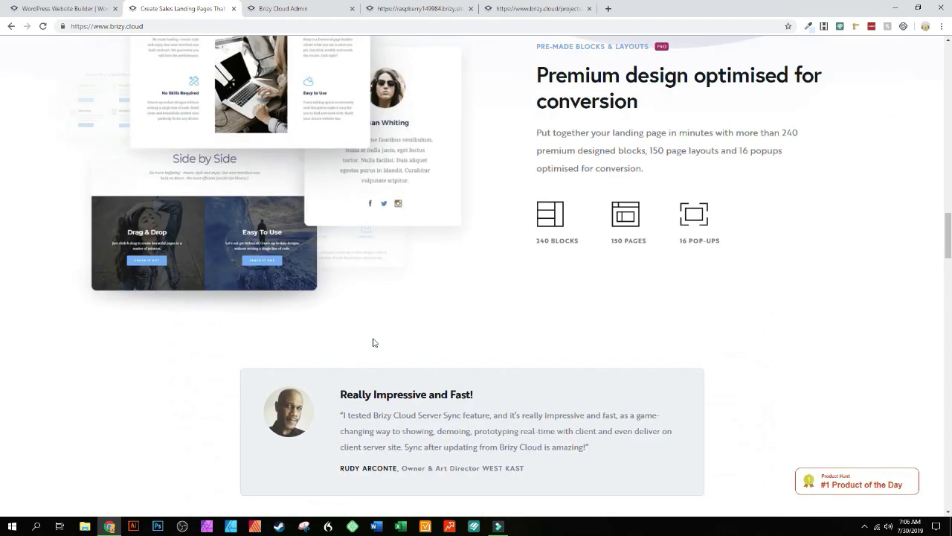
pyautogui.scroll(3, 480, 335)
pyautogui.scroll(10, 477, 340)
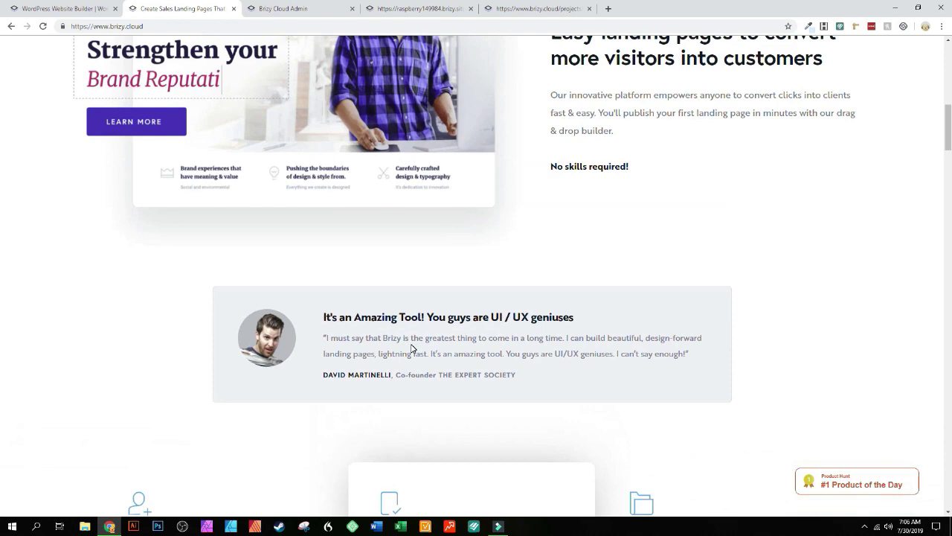
pyautogui.scroll(-3, 412, 346)
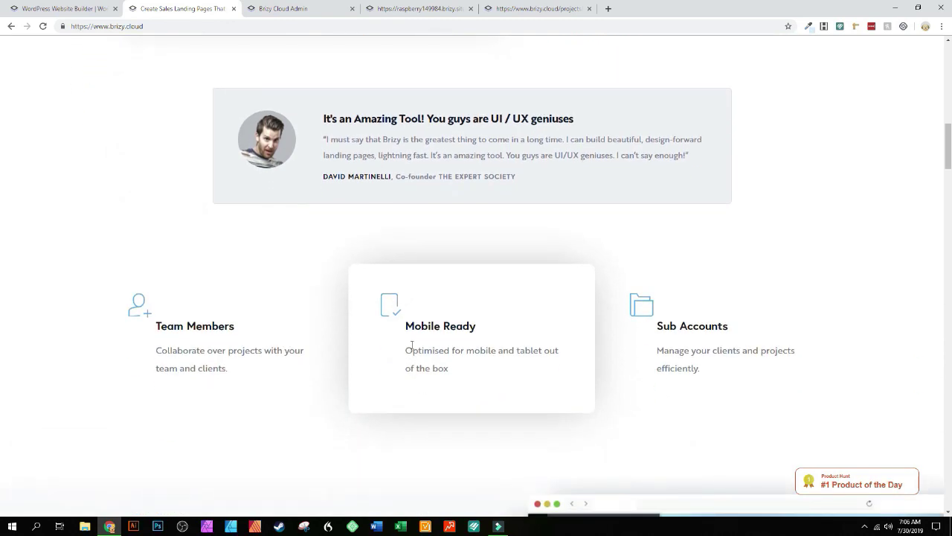
pyautogui.scroll(12, 411, 346)
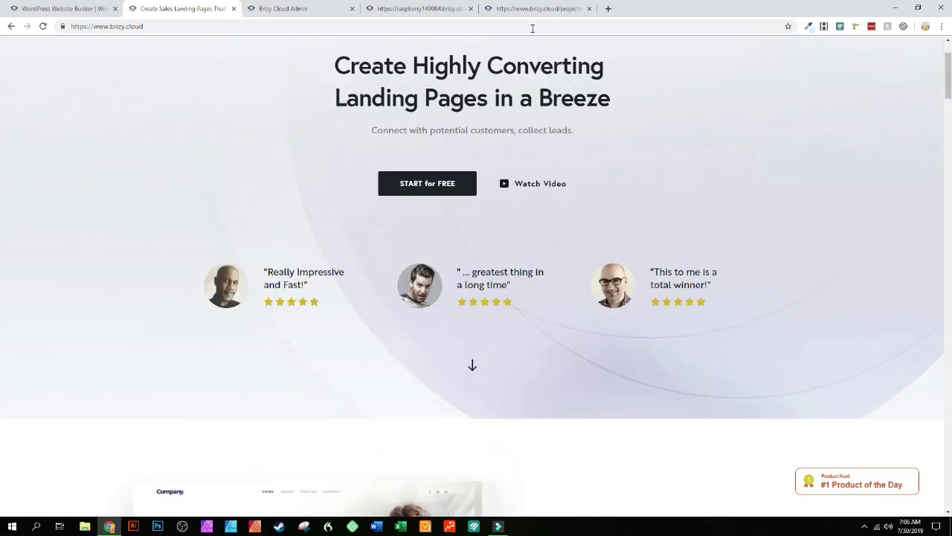
pyautogui.scroll(2, 332, 236)
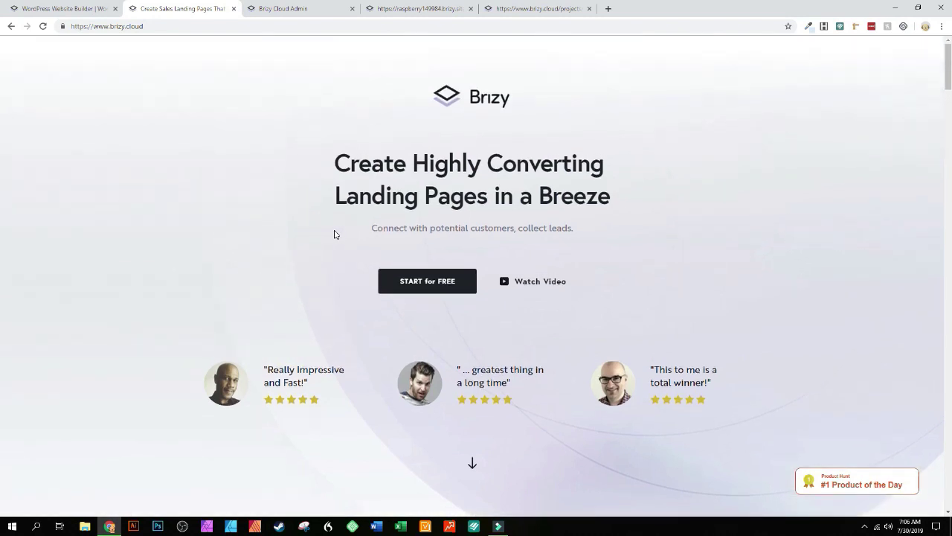